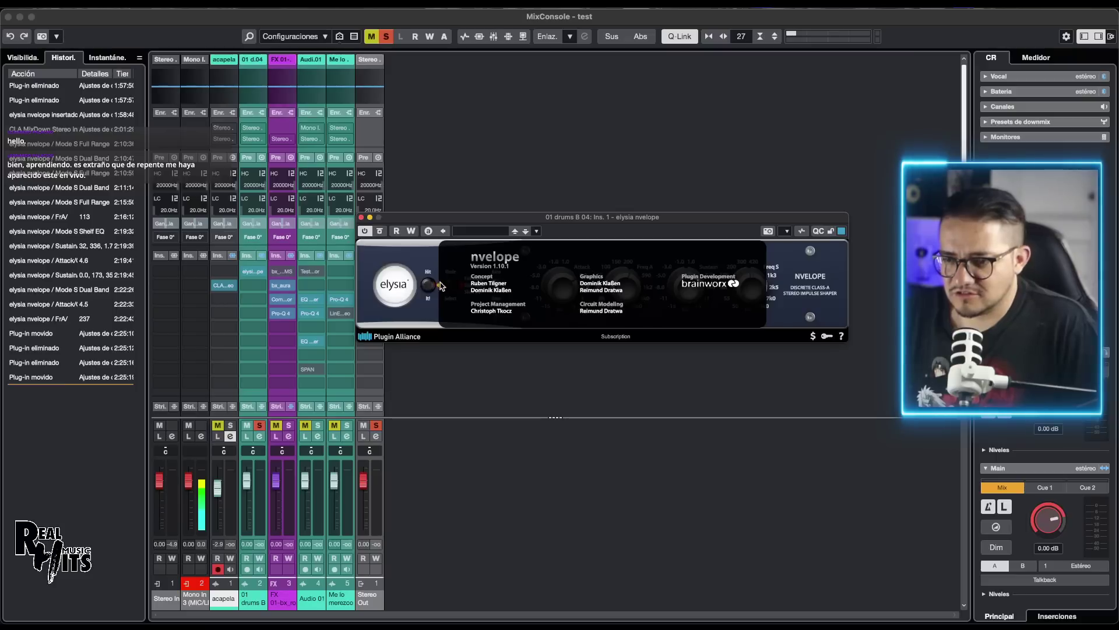
Close the nvelope credits overlay, try switching Hit It off, and undo that switch change.
left_click(396, 286)
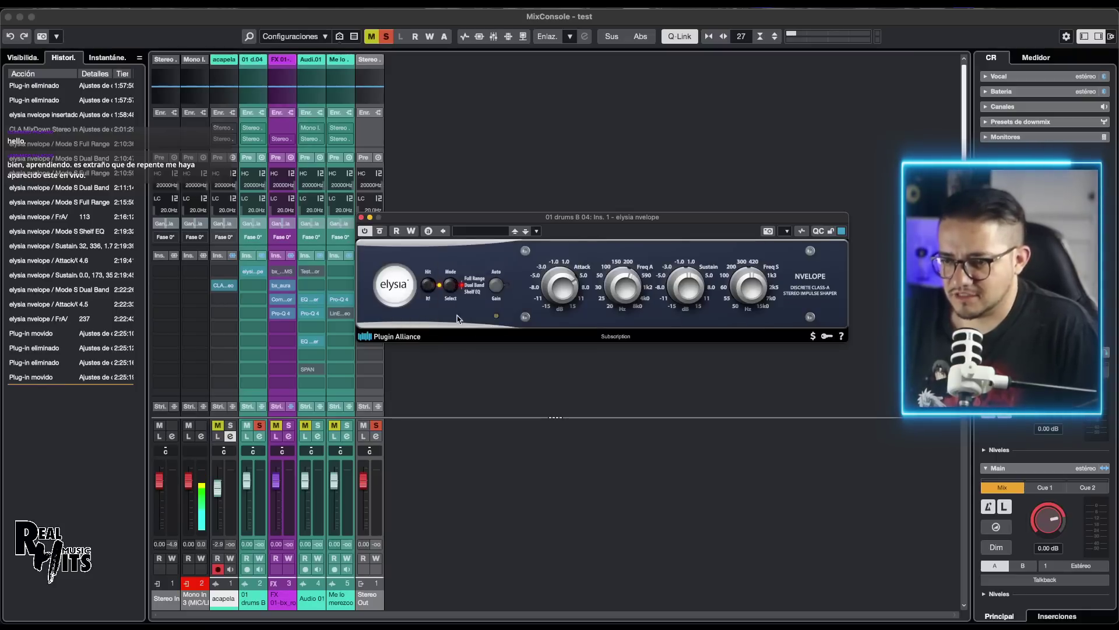
left_click(430, 289)
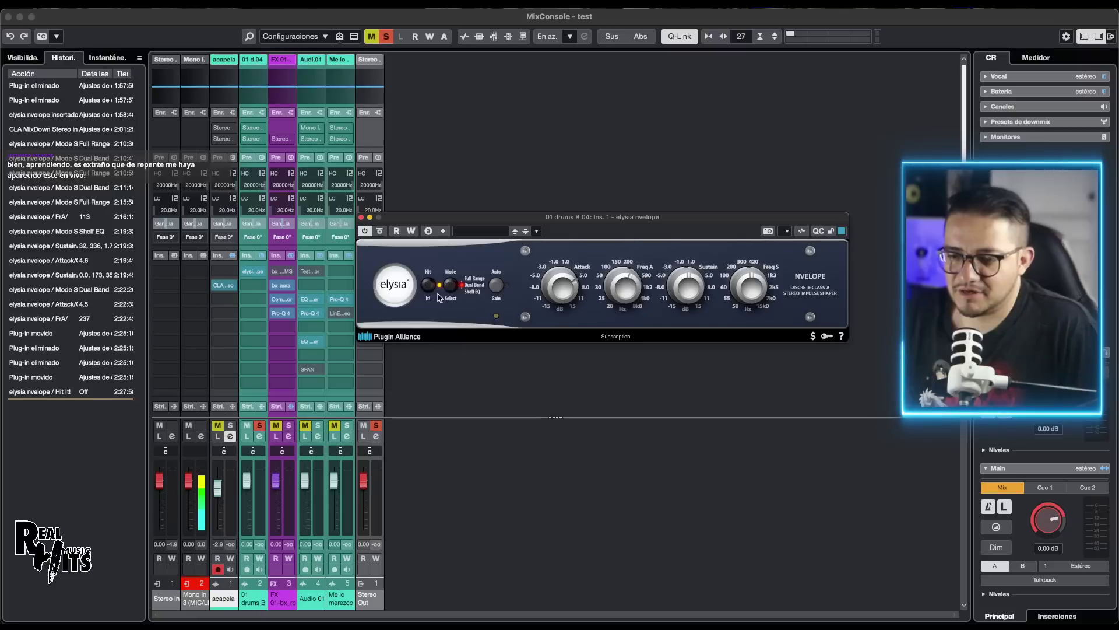
key("super+z")
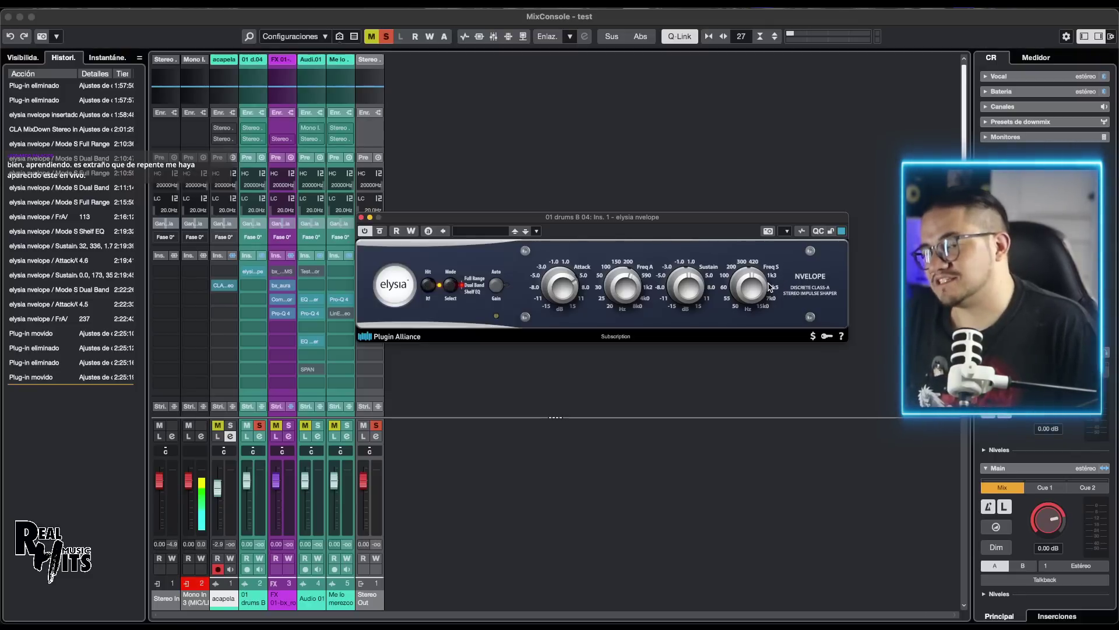
Set Sustain to 0.1 and cycle the nvelope mode through Full Range, Dual Band and Shelf EQ, ending on Full Range.
left_click_drag(703, 270, 498, 278)
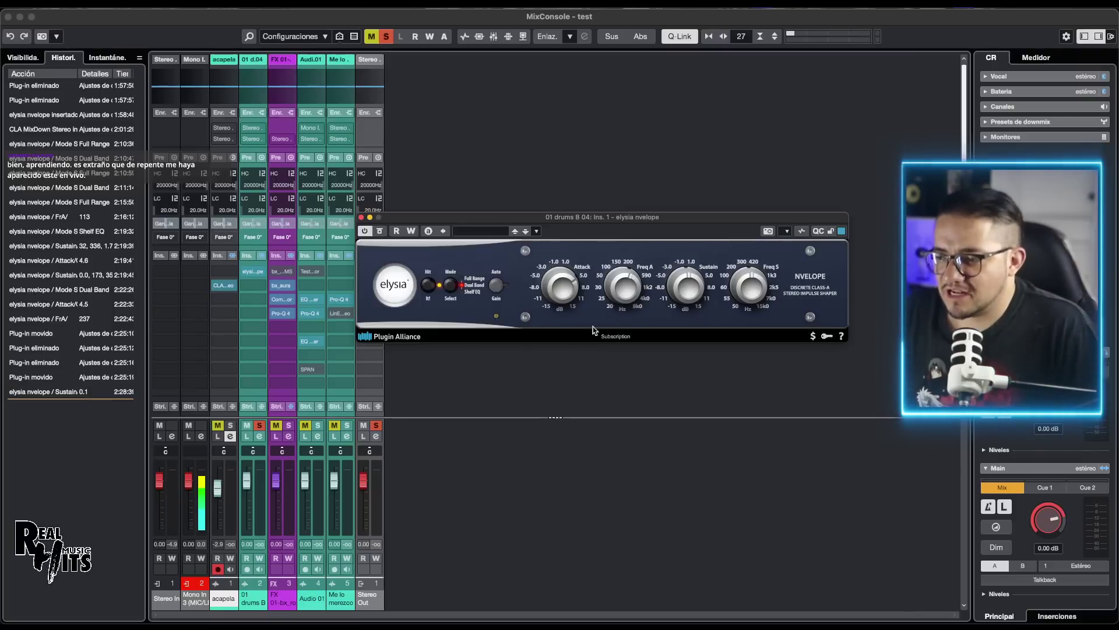
left_click(451, 292)
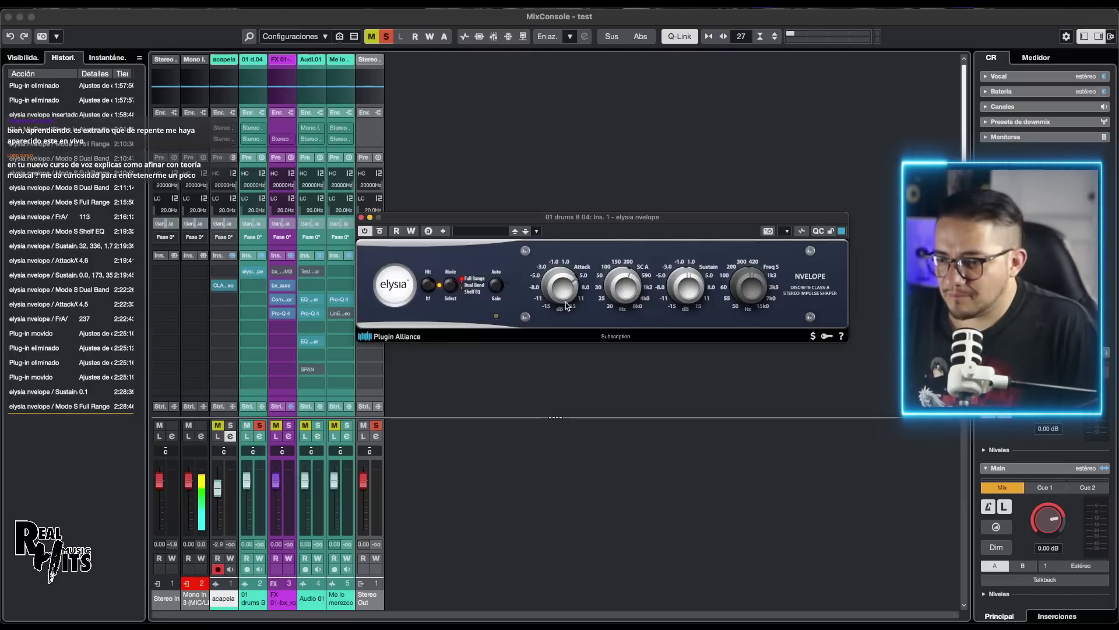
left_click(459, 286)
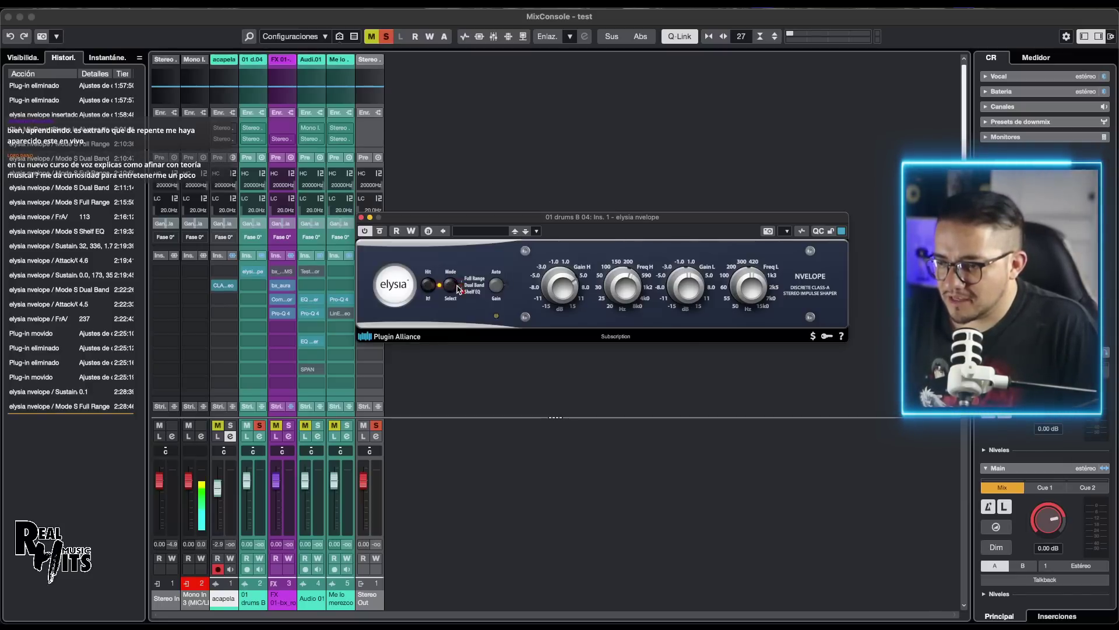
left_click(459, 289)
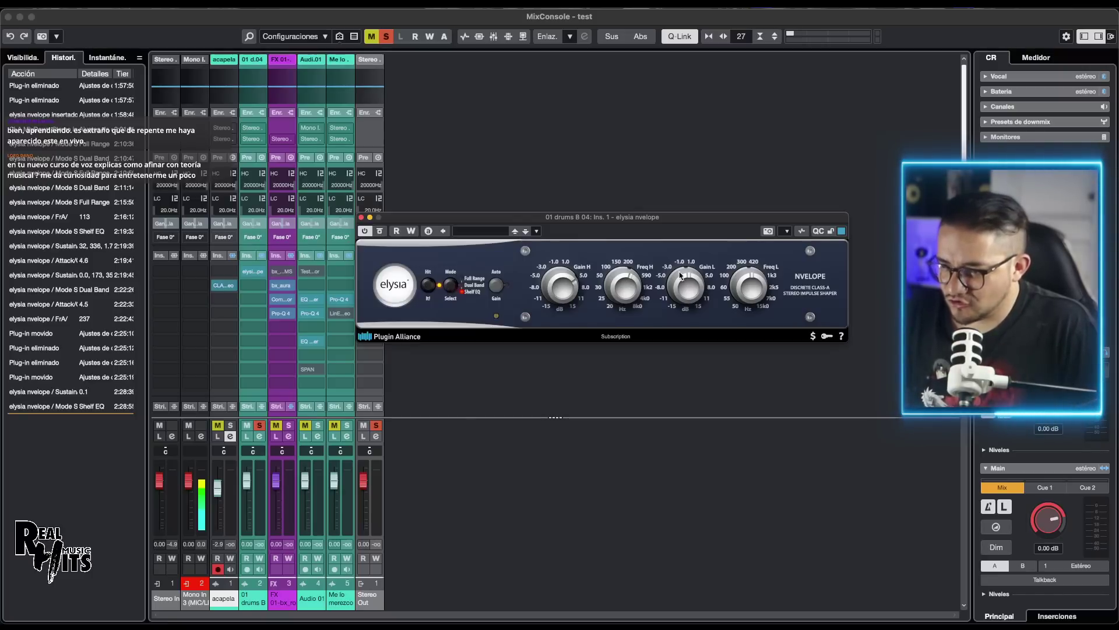
left_click(458, 288)
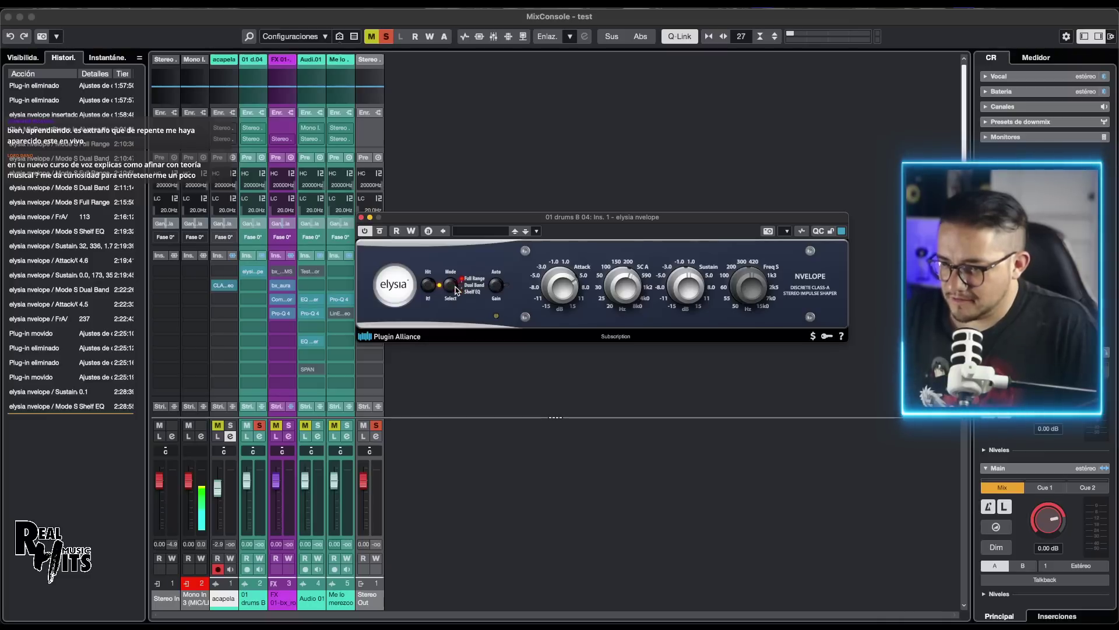
left_click(456, 288)
left_click(456, 290)
left_click(457, 291)
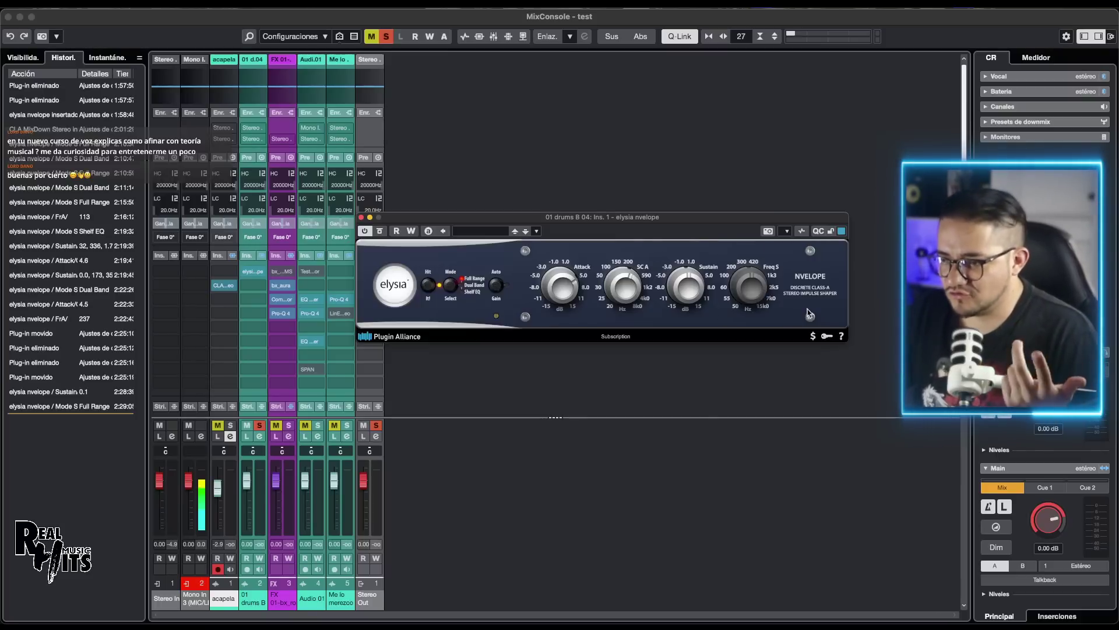
Show the Dual Band and Shelf EQ modes and return nvelope to Dual Band.
left_click(457, 286)
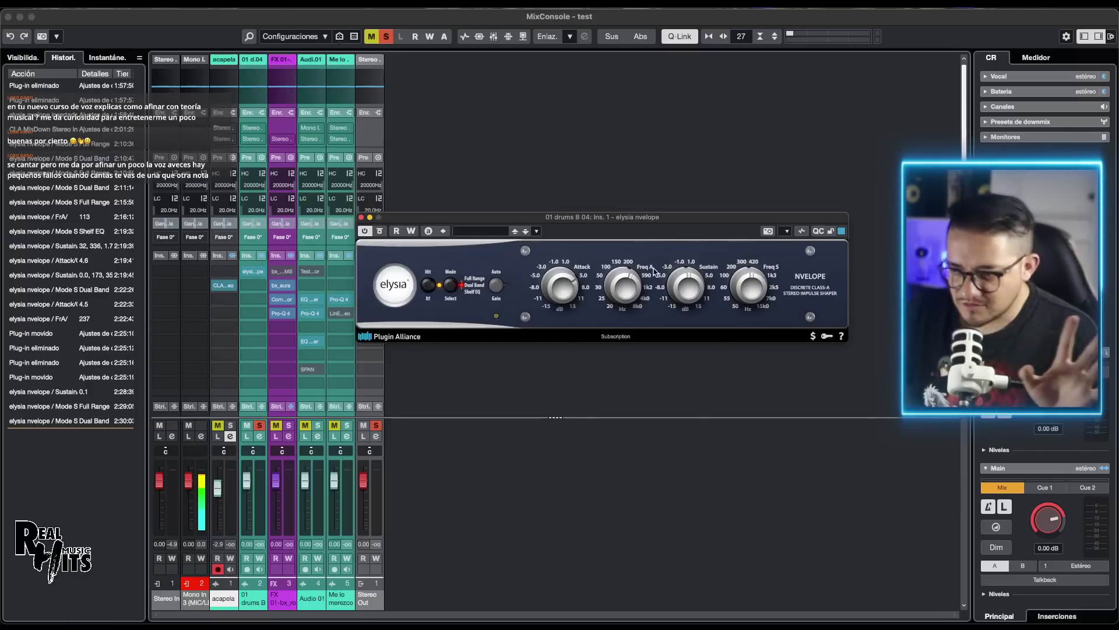
left_click(452, 292)
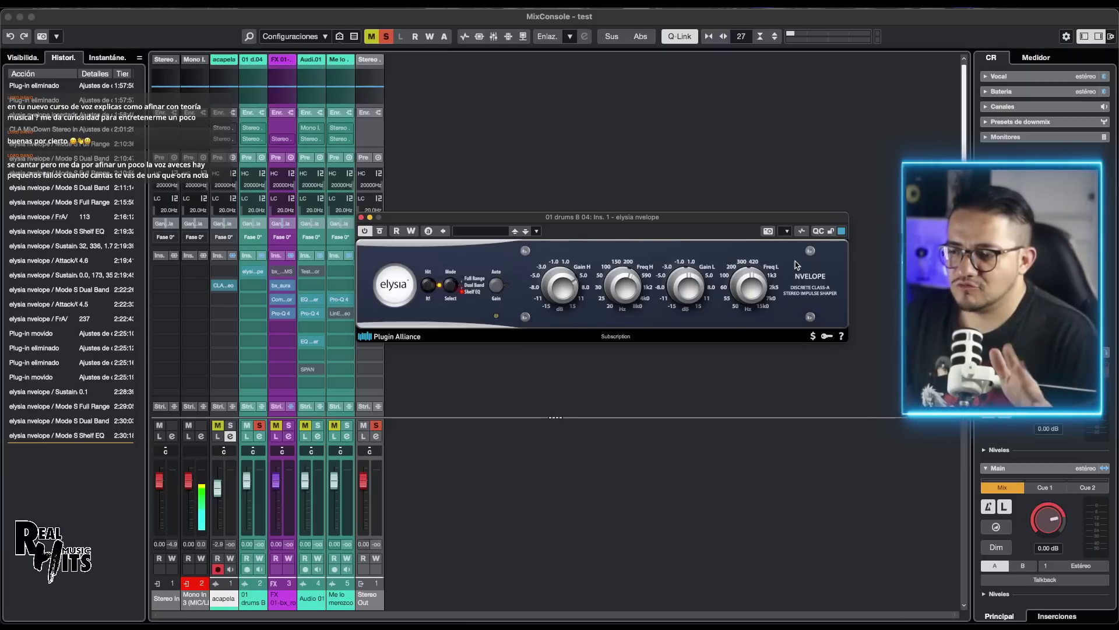
left_click(449, 286)
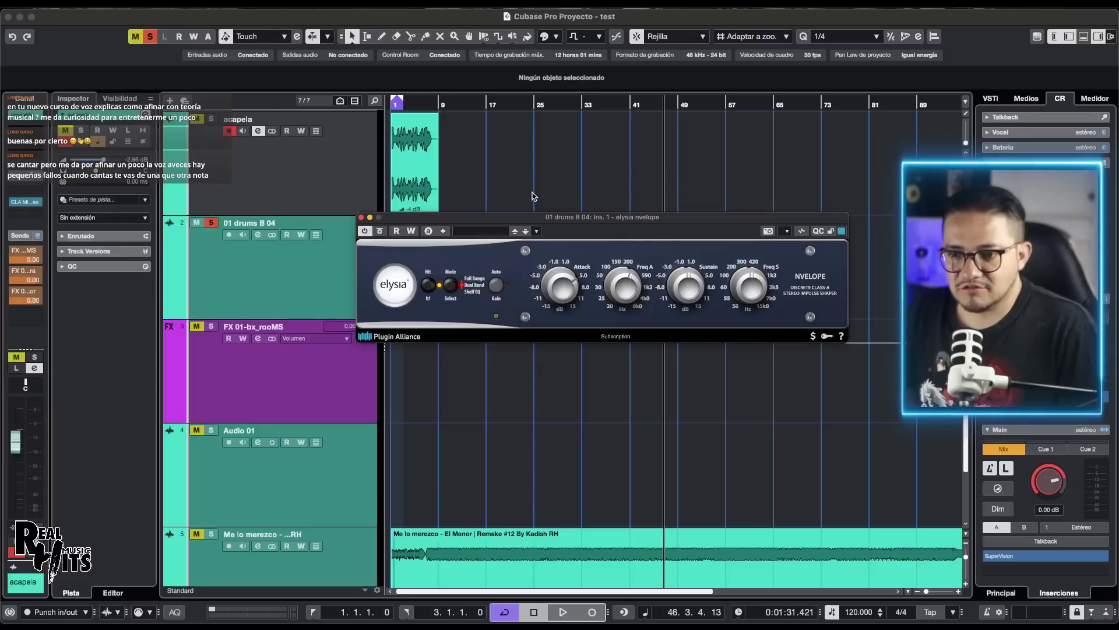
Move the nvelope window clear of the drum clip in the project window and audition the drums from the project start.
left_click_drag(492, 217, 694, 205)
scroll(469, 263, "down", 3)
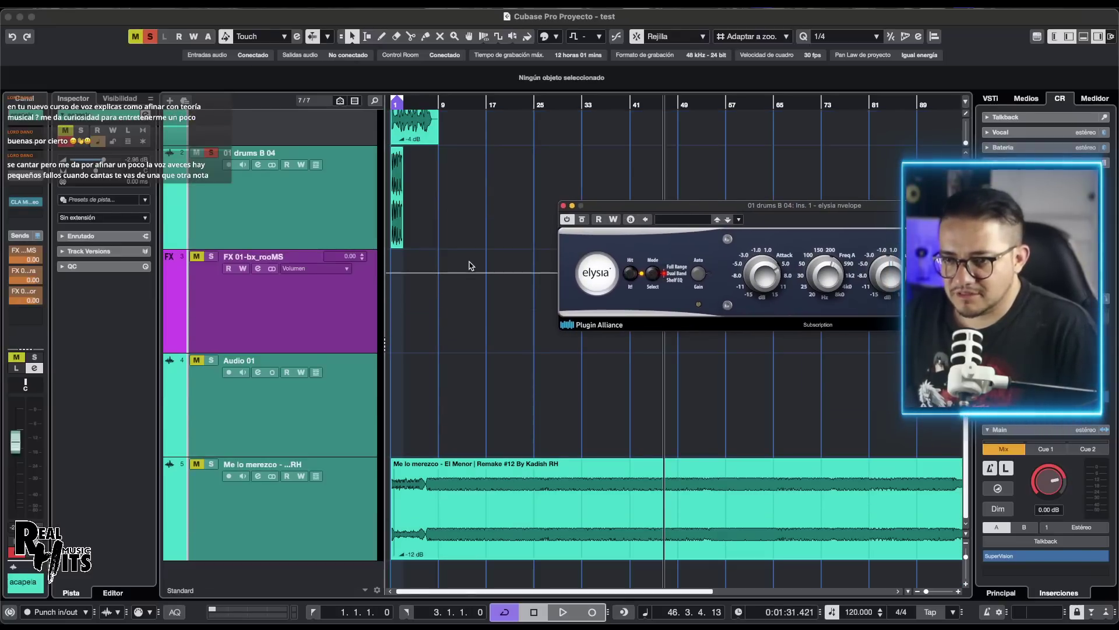
scroll(469, 263, "up", 3)
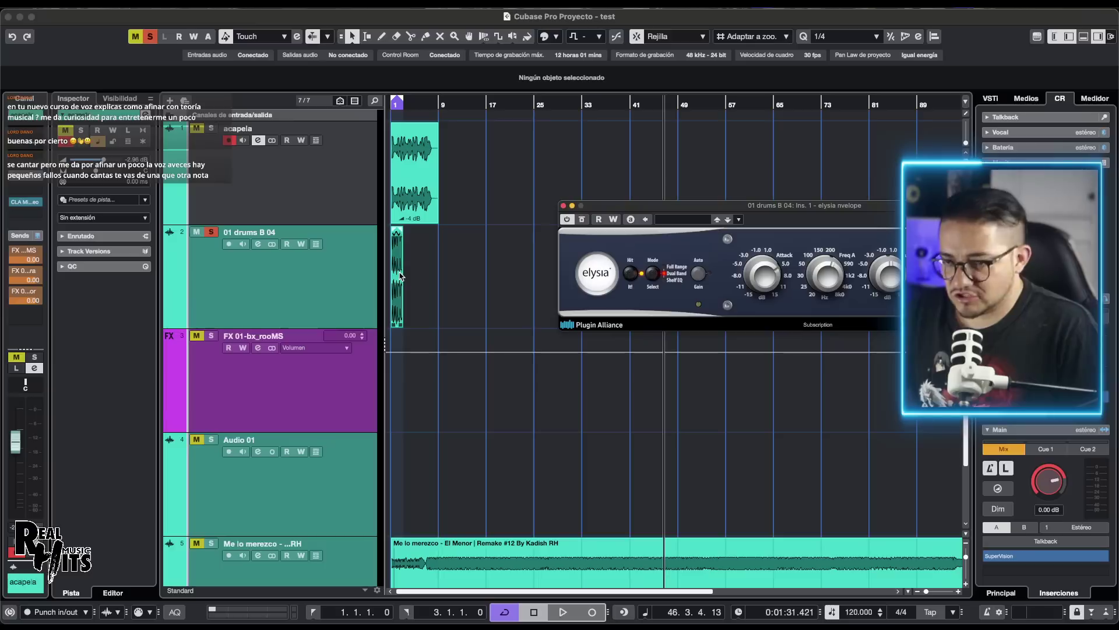
key("Home")
key("space")
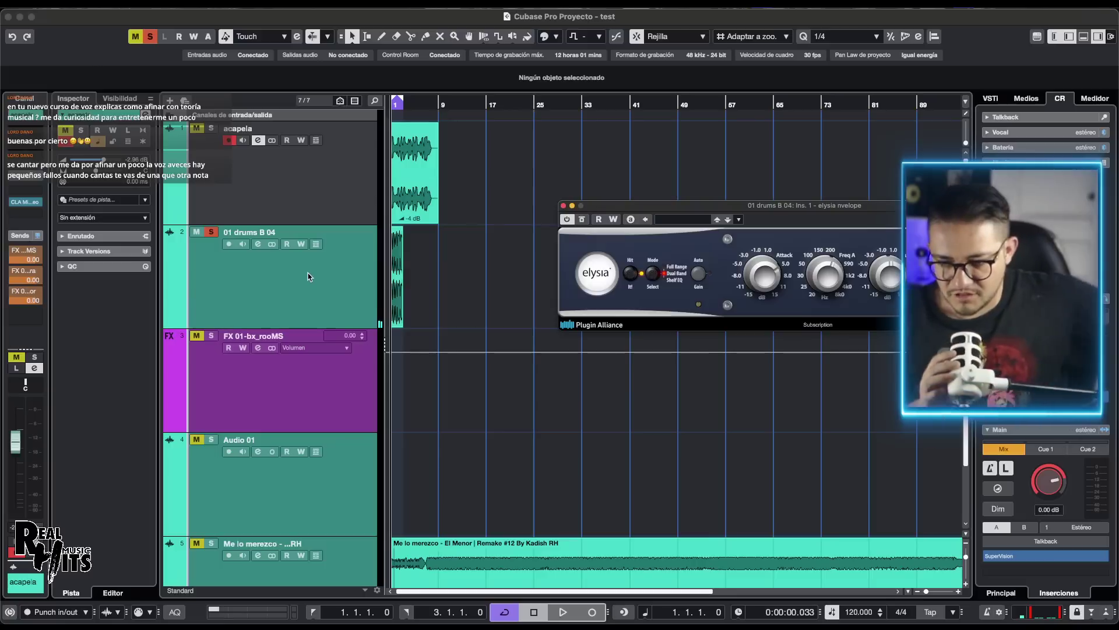
key("space")
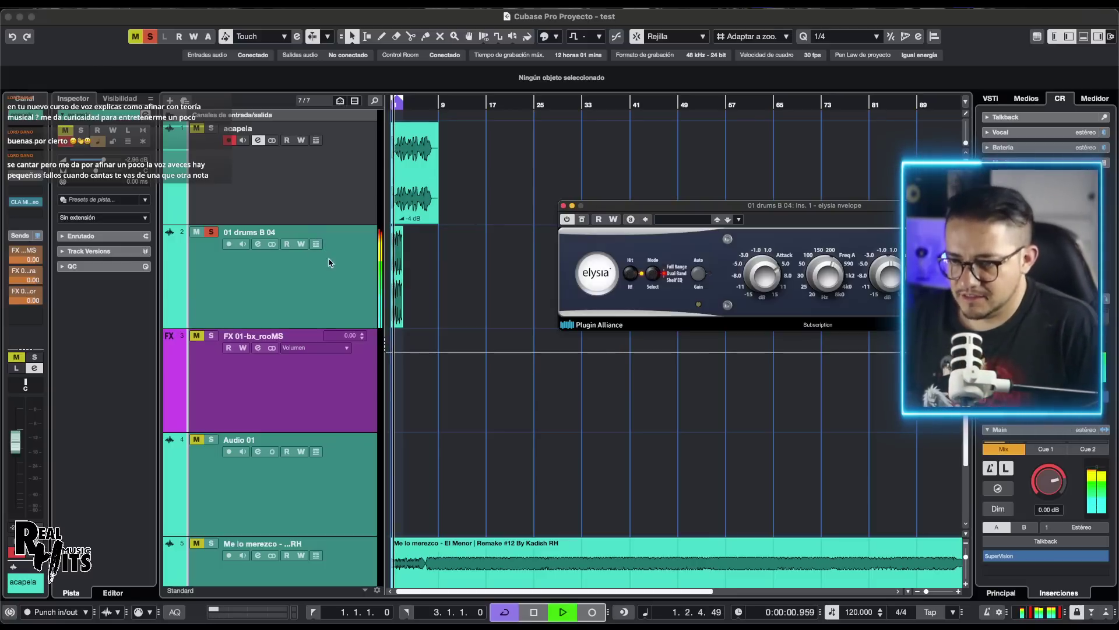
key("space")
Select the 01 drums B 04 track, bring its nvelope window fully into view and set the mode to Full Range.
left_click(341, 274)
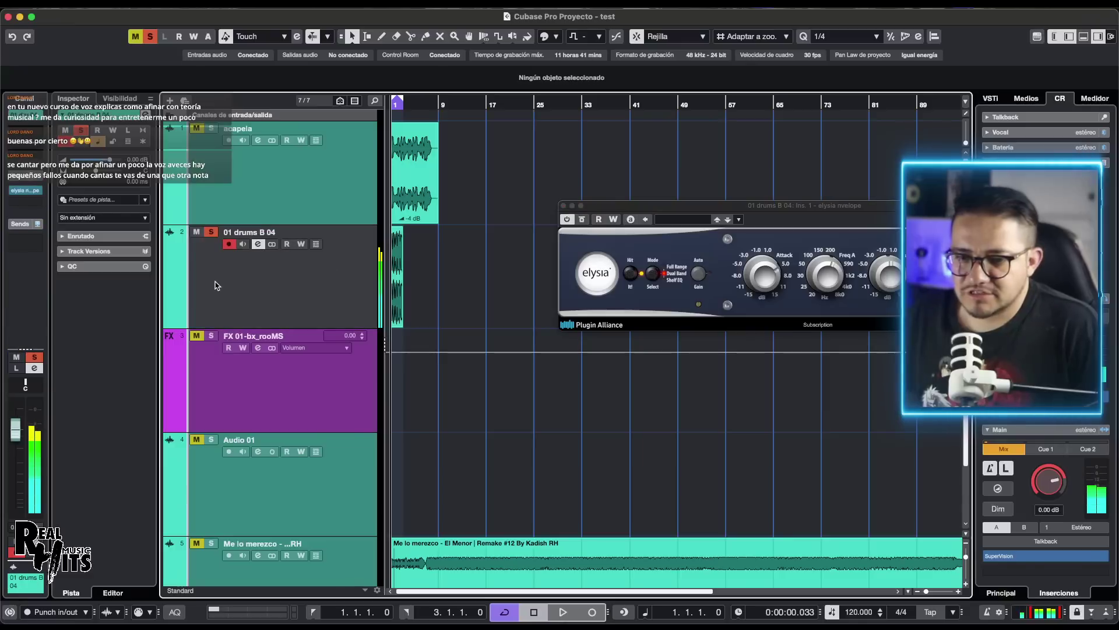
left_click_drag(703, 204, 583, 204)
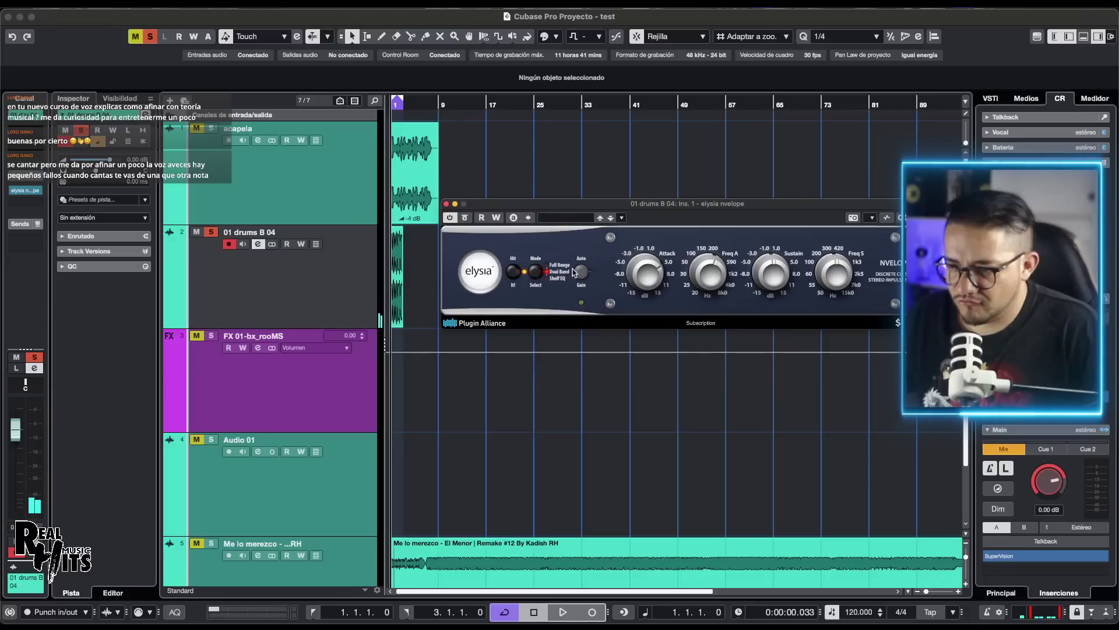
left_click(537, 277)
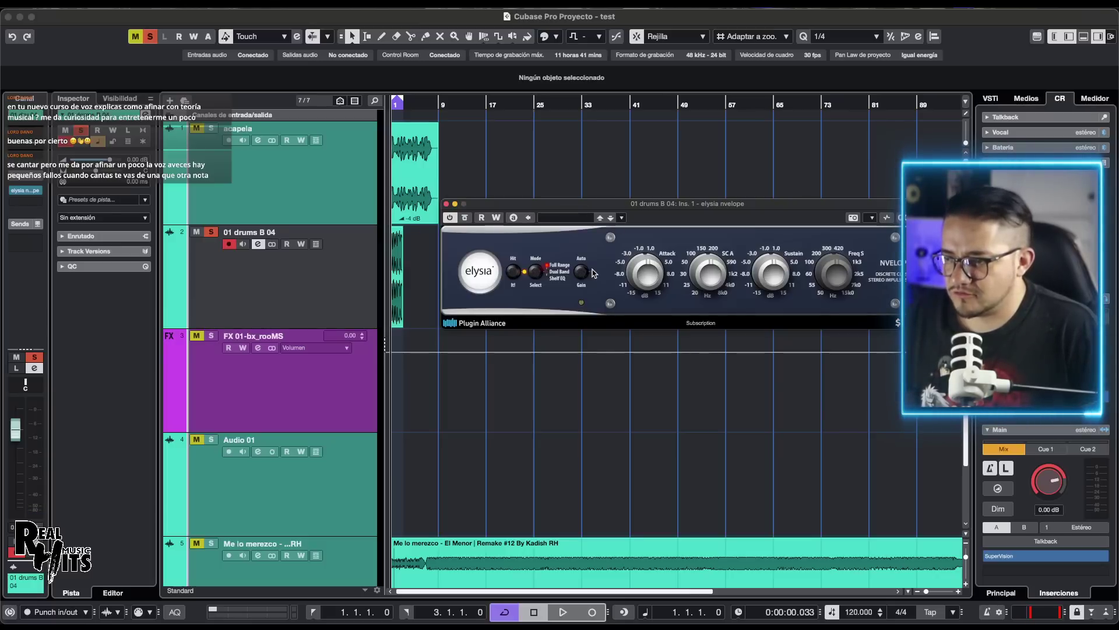
Adjust the Attack knob and compare the drum loop with nvelope active and bypassed during playback.
key("space")
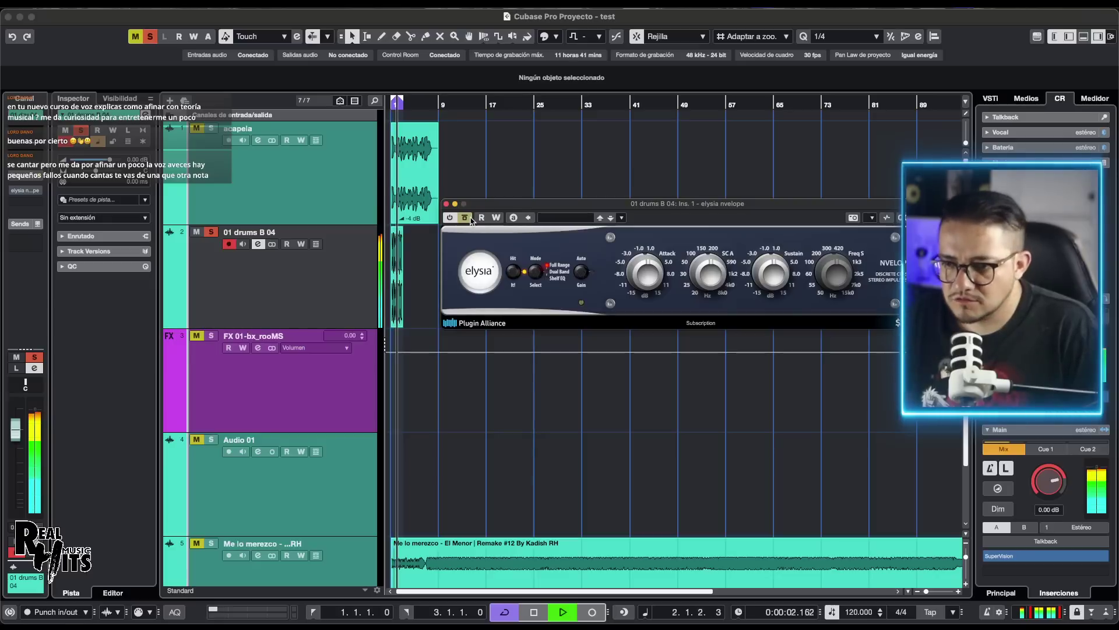
key("space")
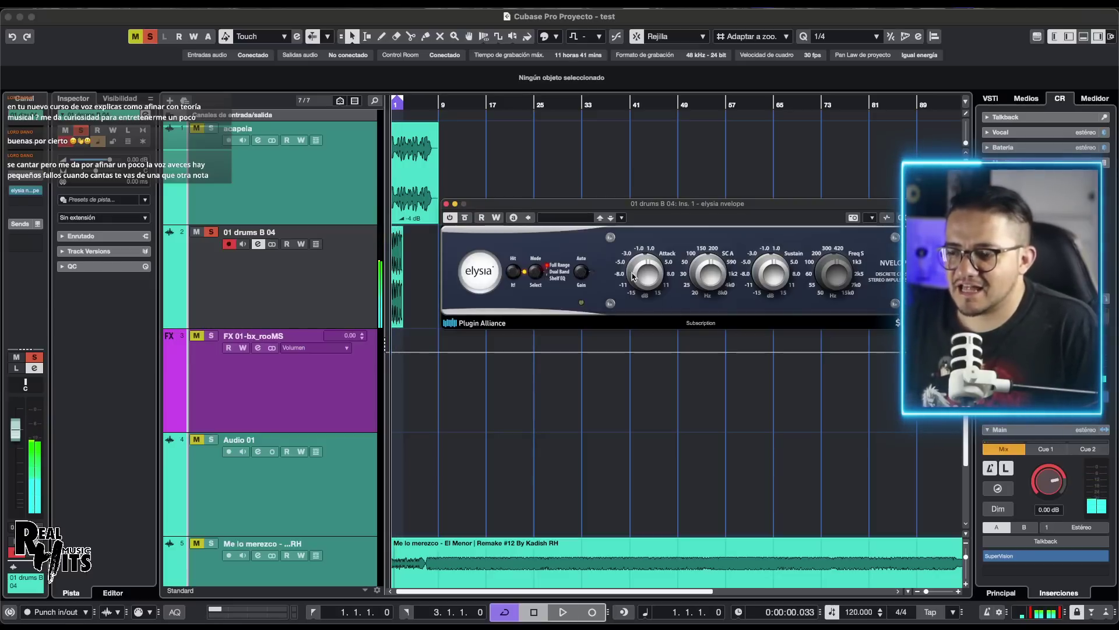
left_click_drag(645, 267, 653, 250)
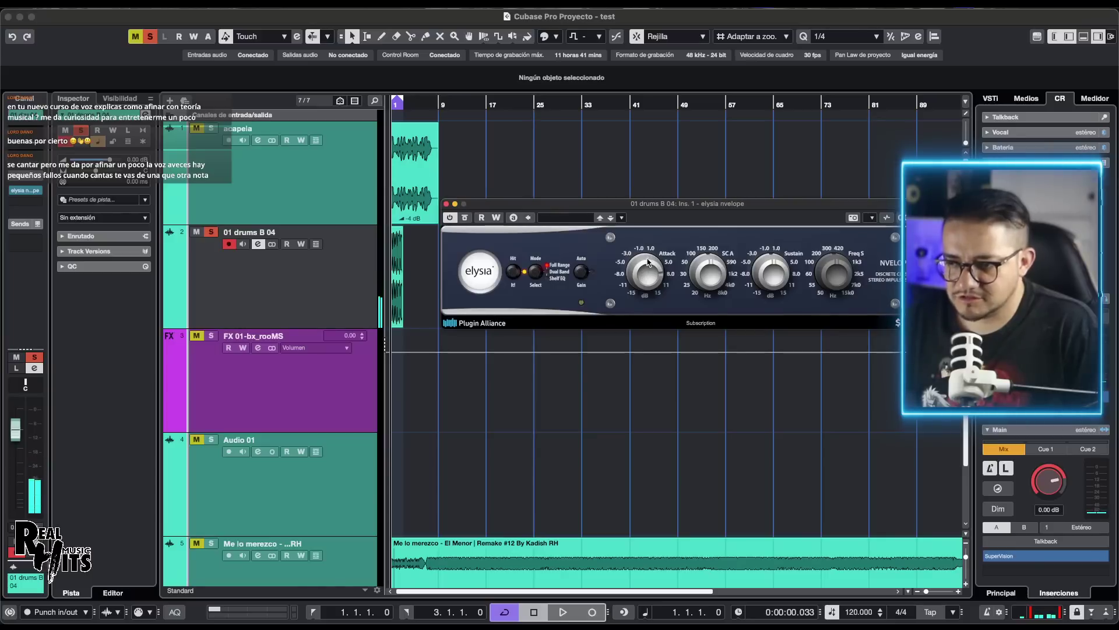
key("space")
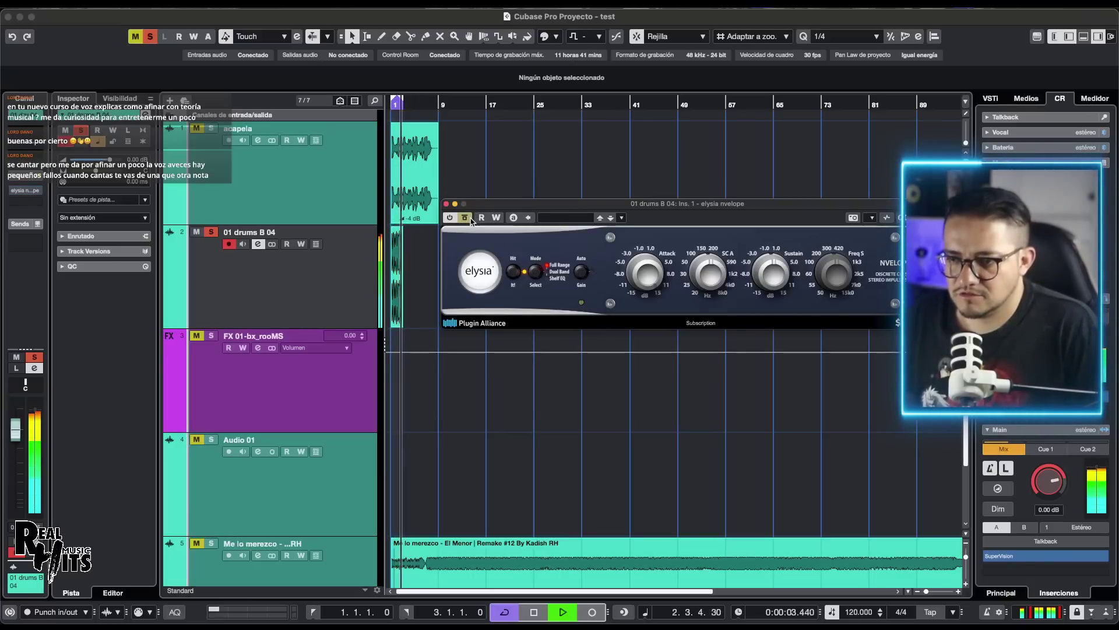
left_click(466, 218)
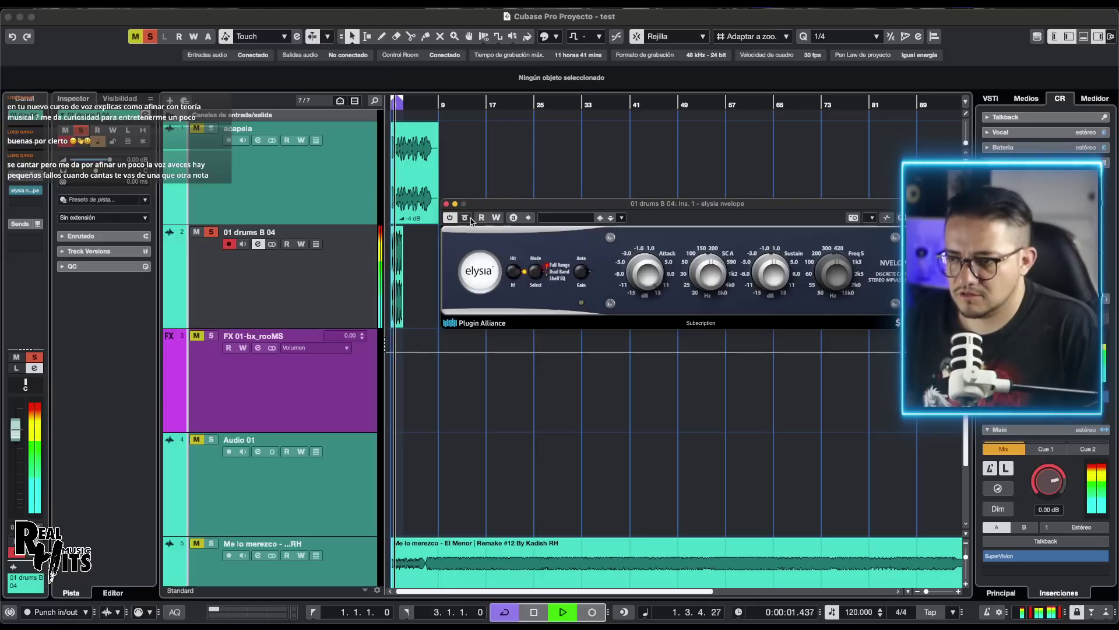
key("space")
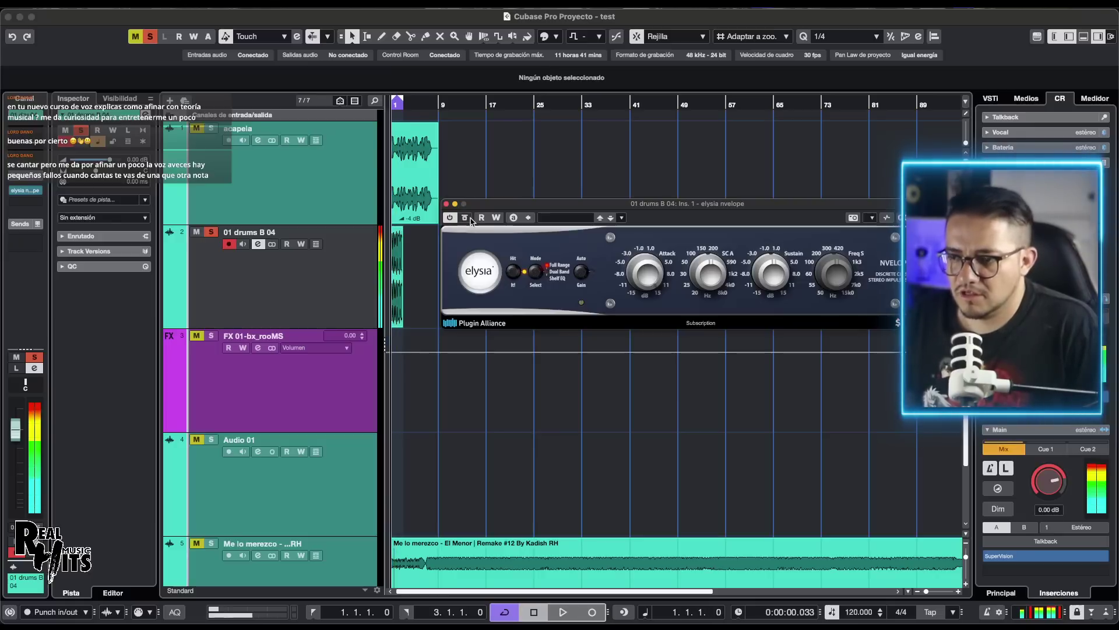
Try Auto gain during playback and replace it with a manual output gain of about -3.9 dB.
left_click(582, 272)
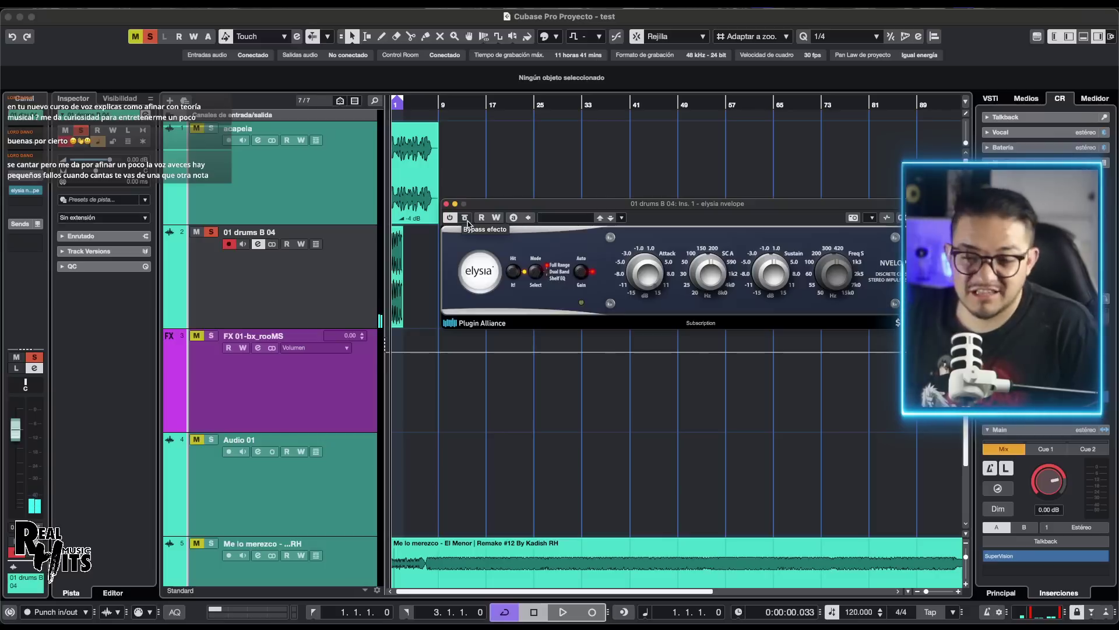
key("space")
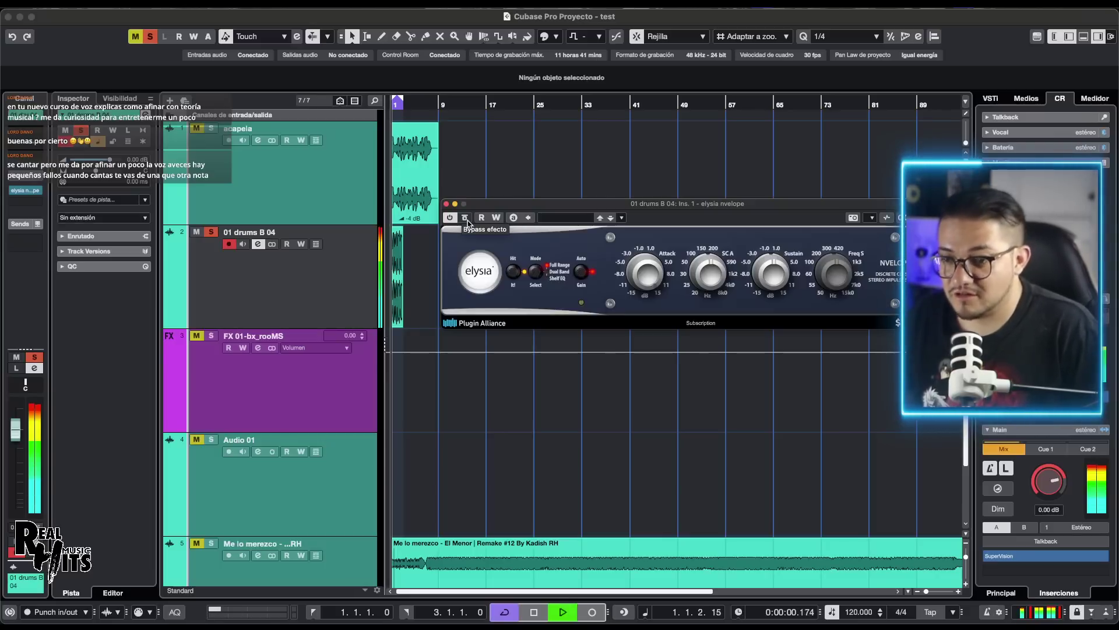
left_click(468, 219)
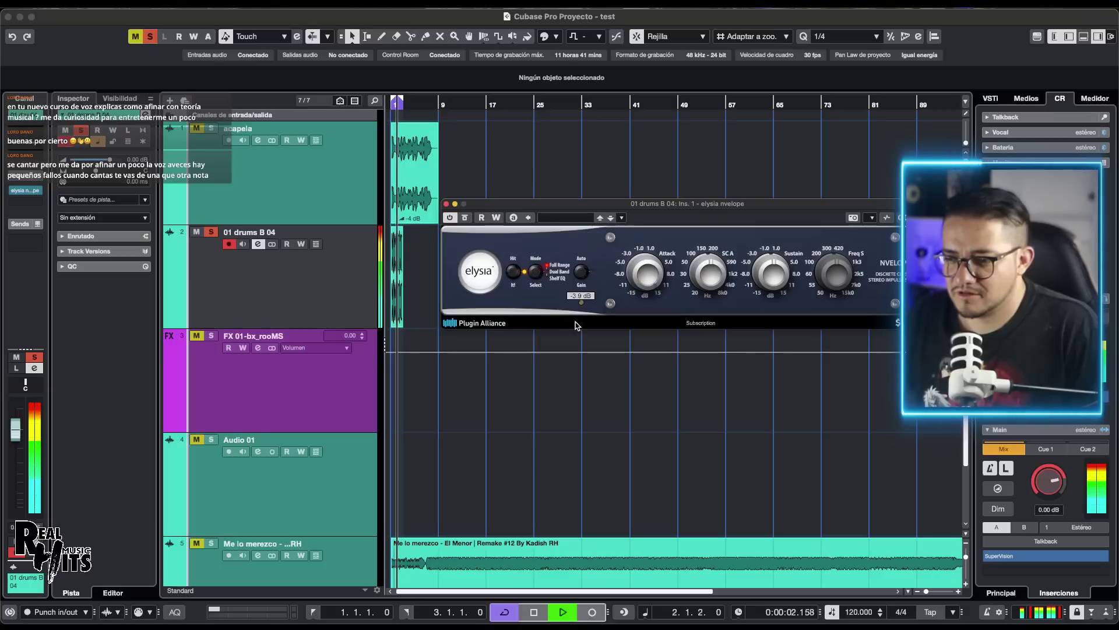
Play the drum loop and toggle the effect bypass to compare the level-matched processed and dry sound.
left_click(465, 218)
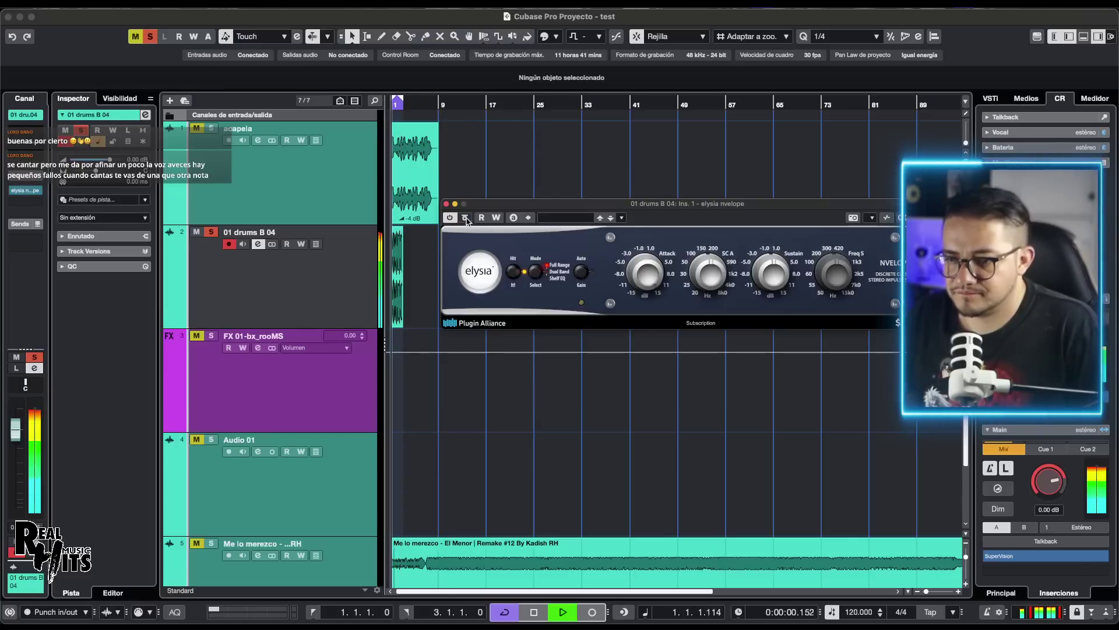
key("space")
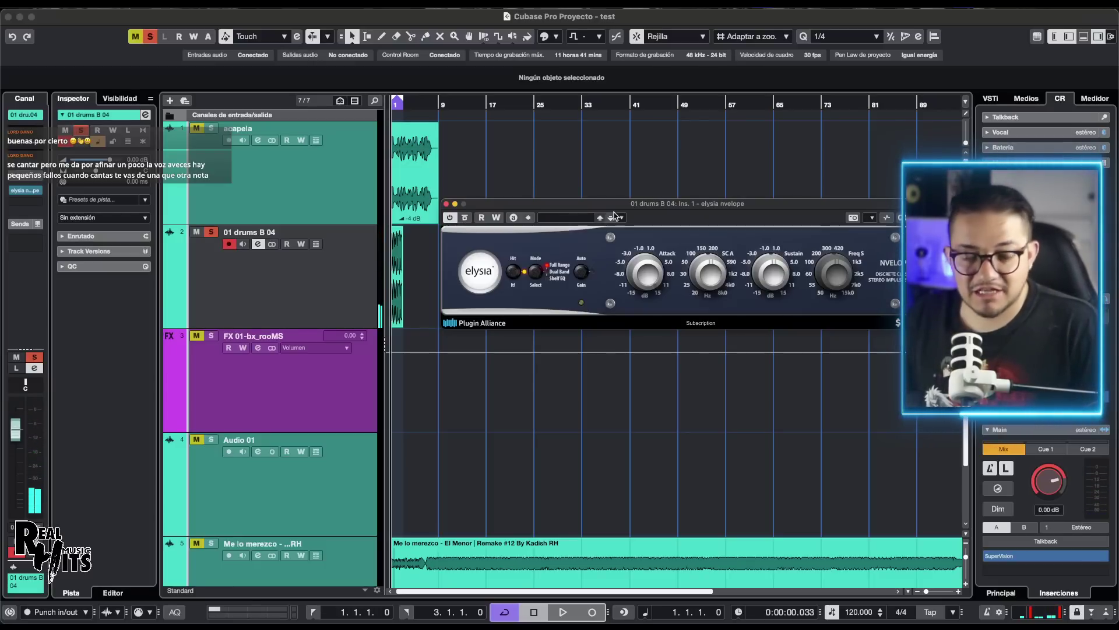
key("space")
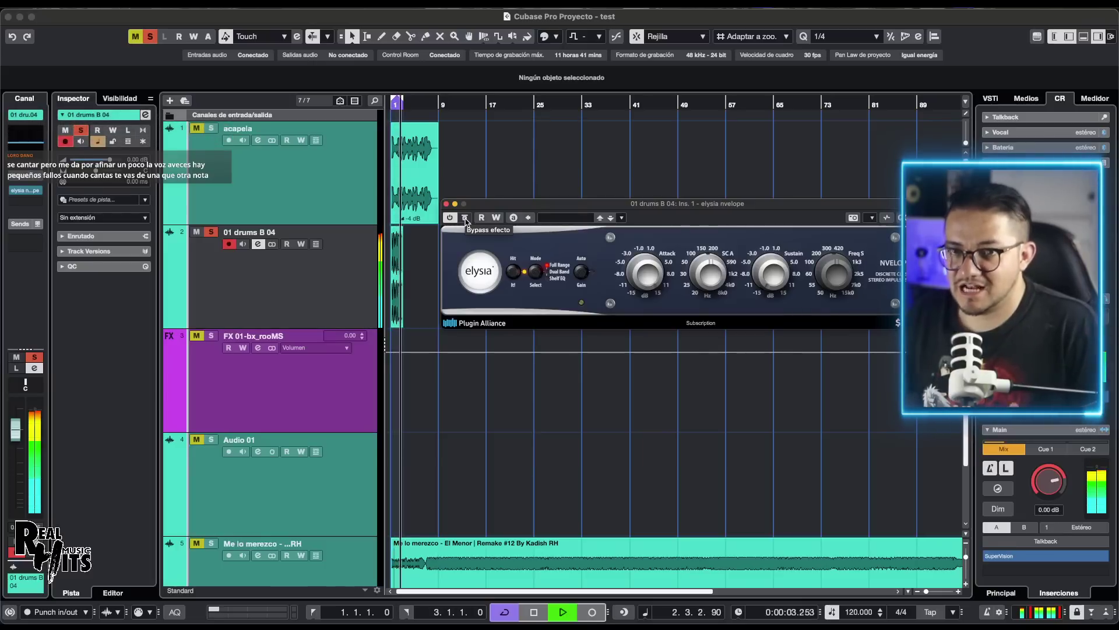
key("space")
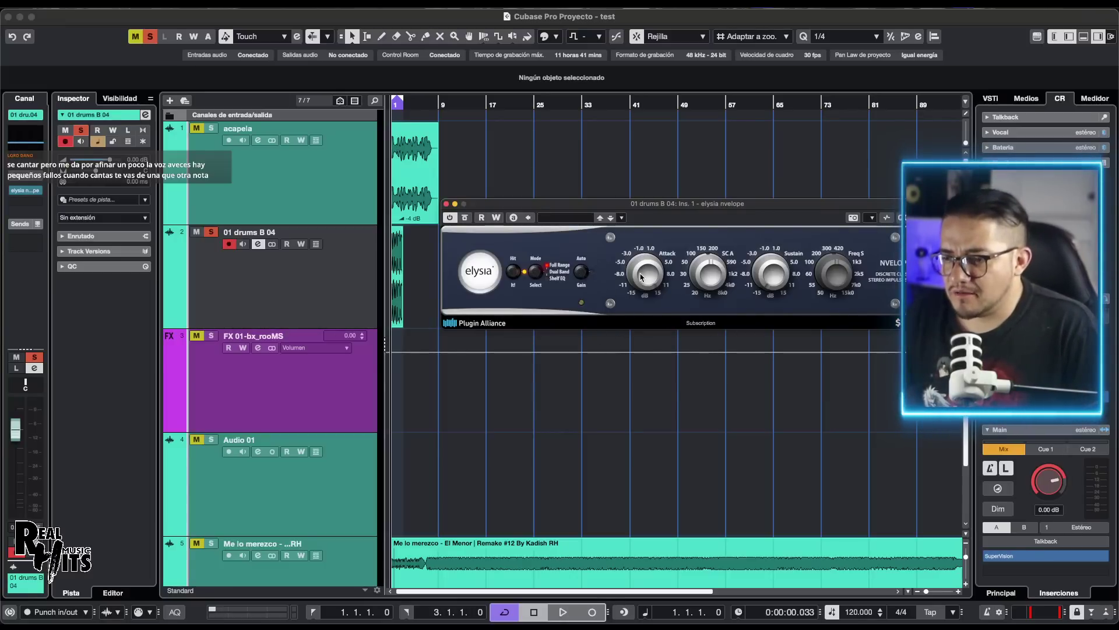
Adjust the Attack and Sustain knobs while playing the drum loop to hear how each shapes the transients.
key("space")
left_click_drag(642, 276, 649, 299)
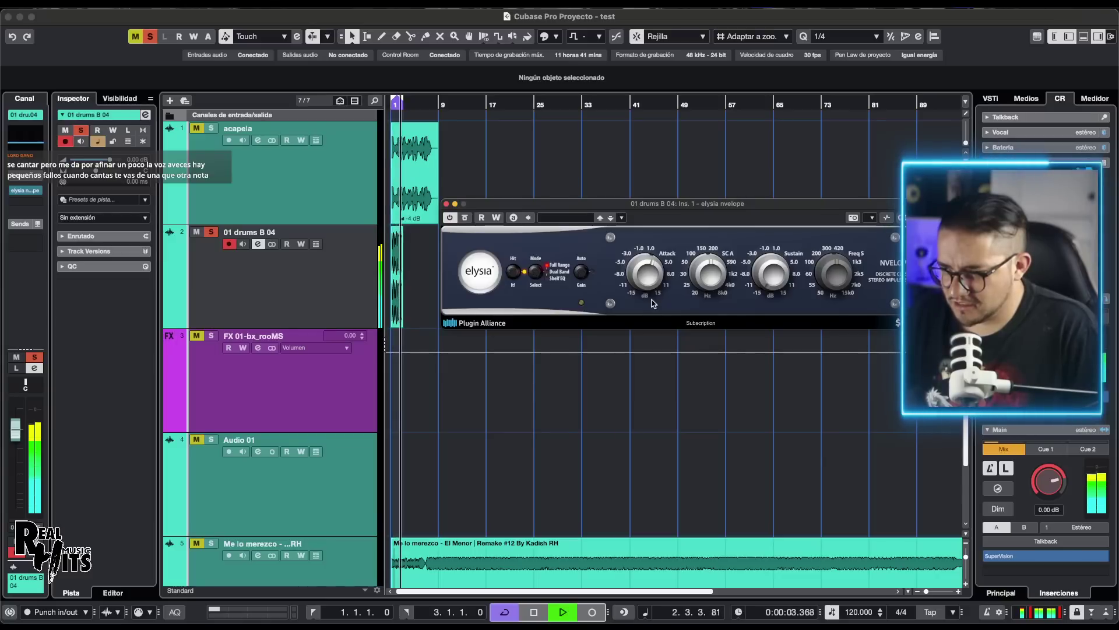
mouse_move(768, 272)
left_click_drag(782, 212, 758, 237)
key("space")
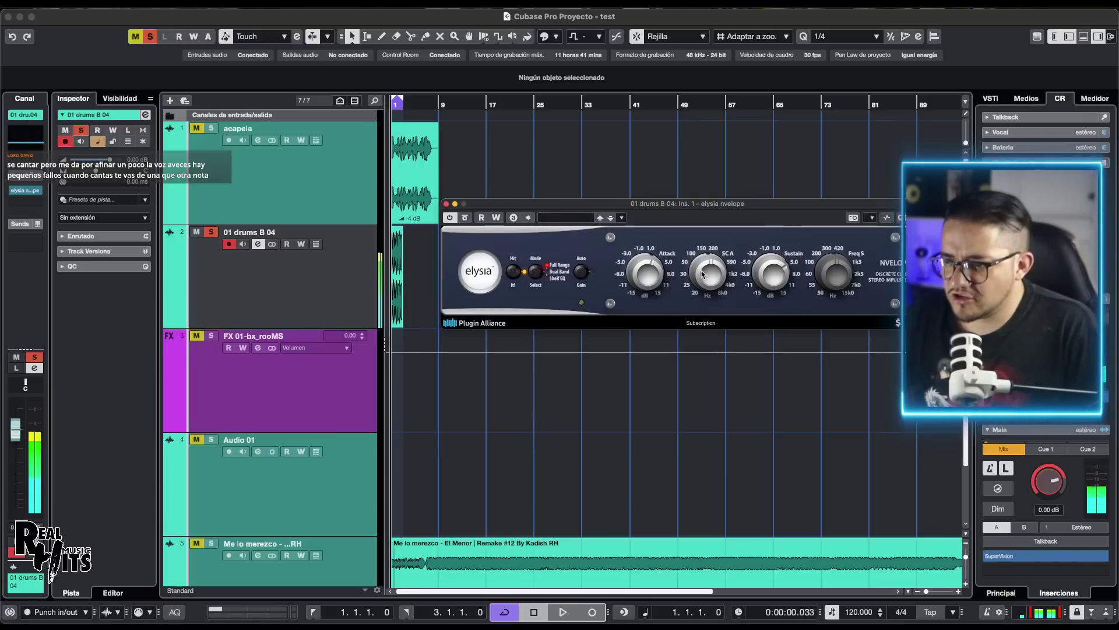
Sweep the SC A sidechain frequency across its range up to 8000 Hz during drum-loop playback and bring it back to about 99 Hz.
left_click_drag(710, 276, 704, 307)
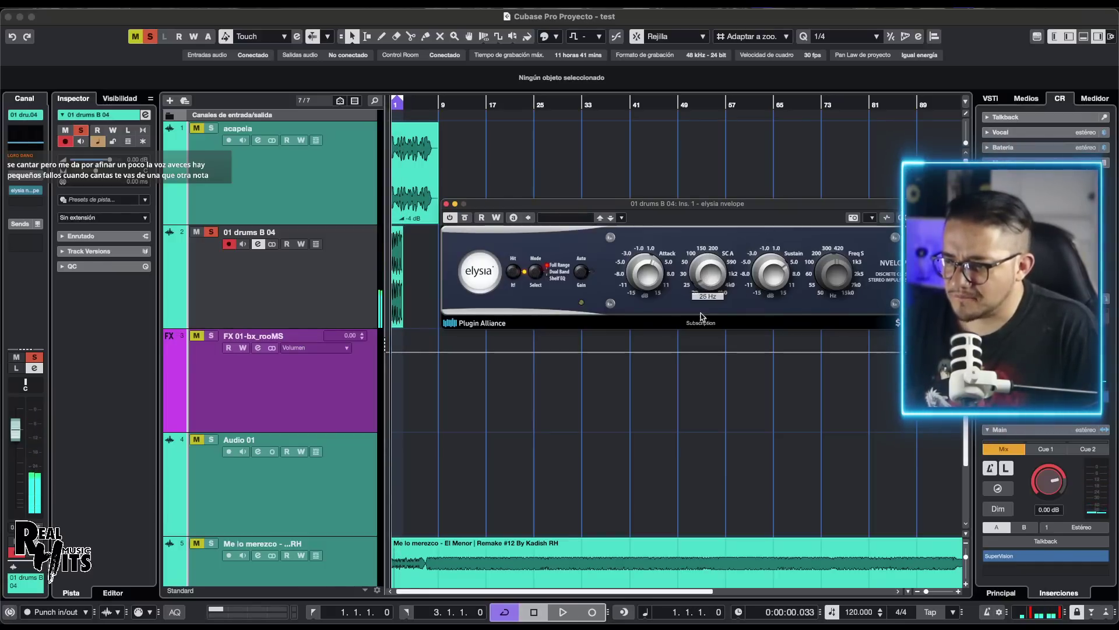
key("space")
left_click(649, 261)
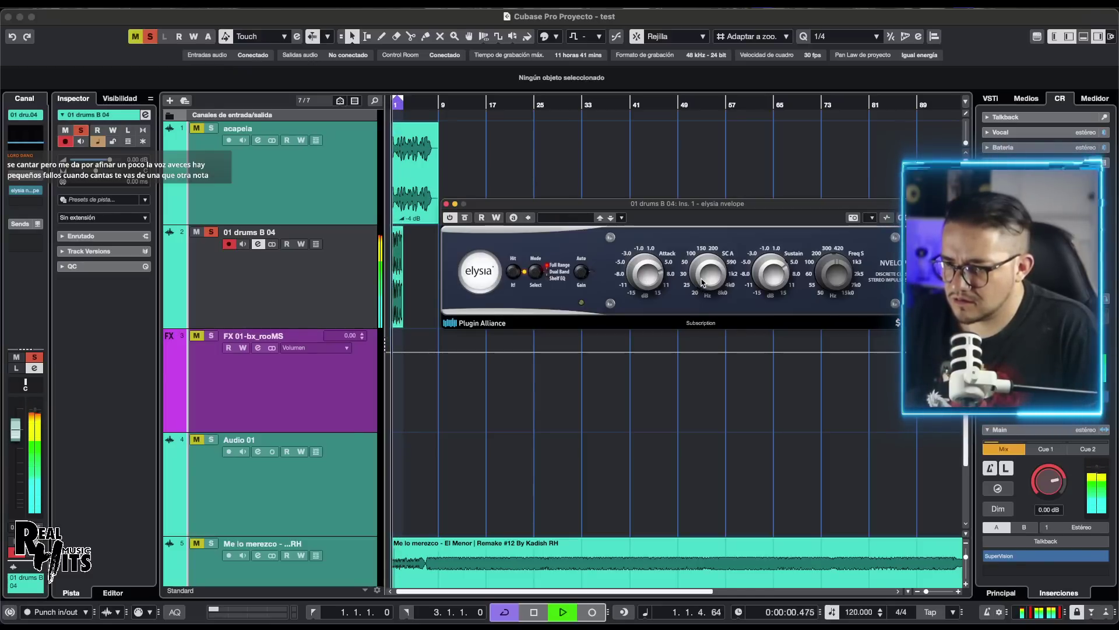
left_click_drag(703, 282, 708, 212)
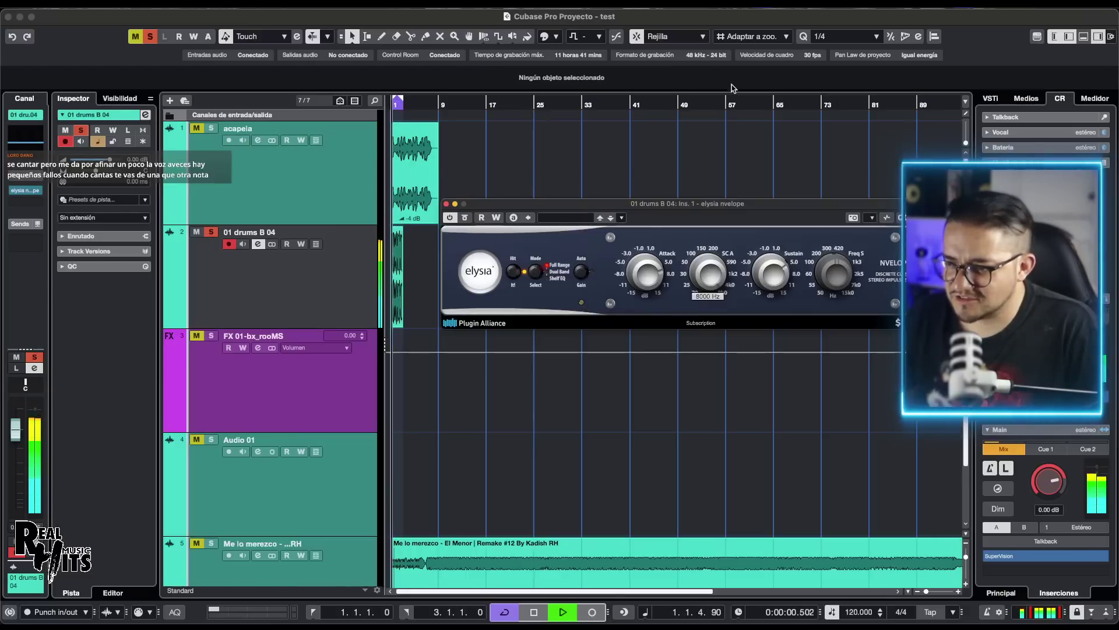
scroll(733, 257, "down", 5)
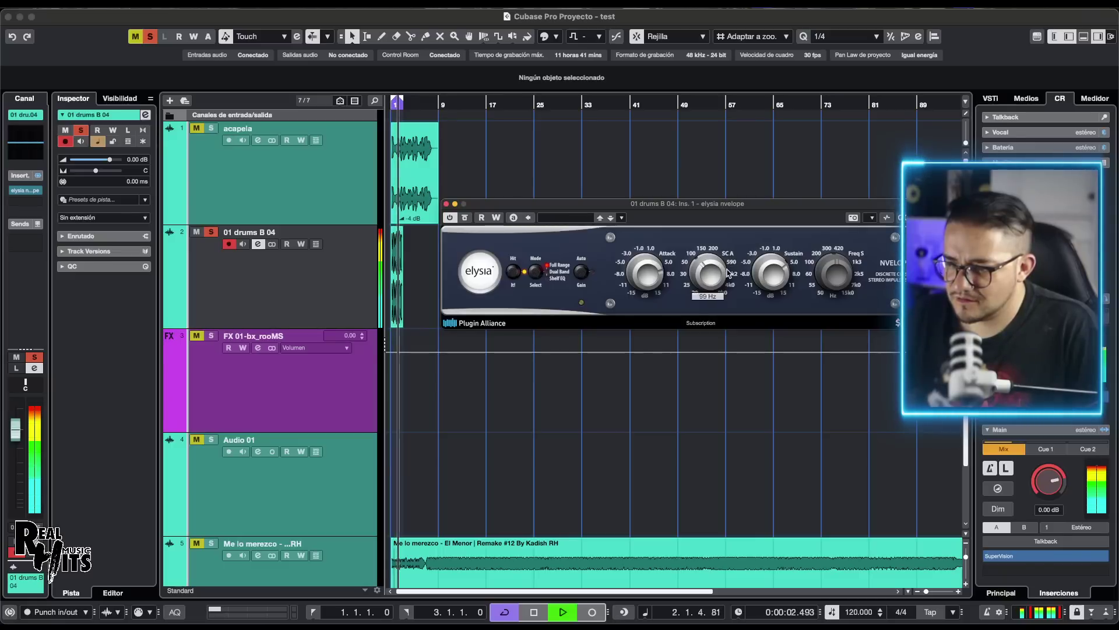
key("space")
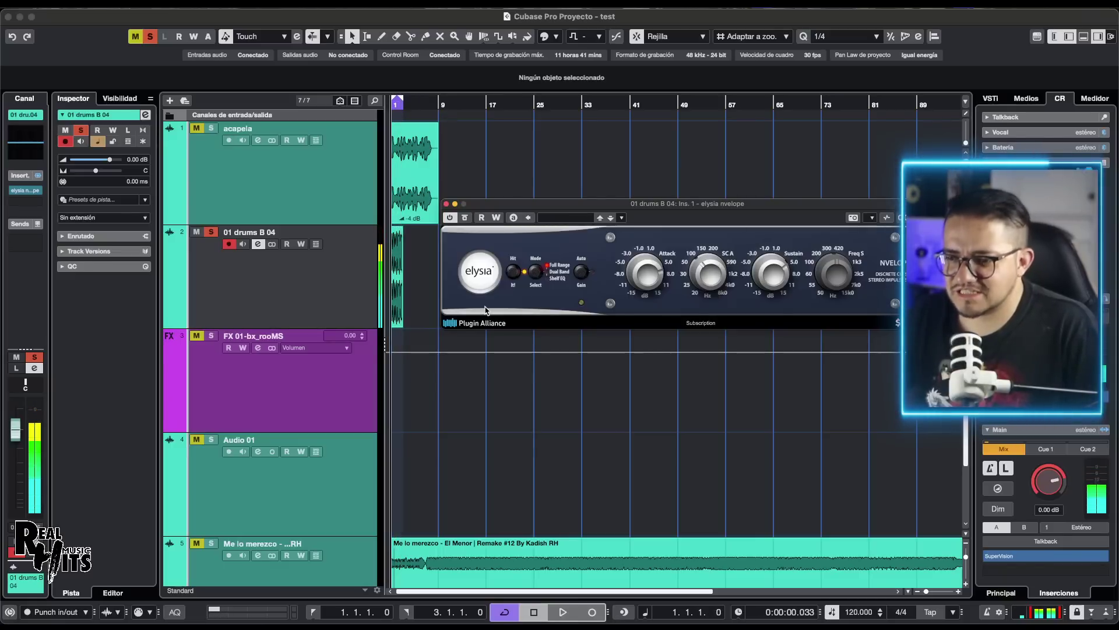
Switch nvelope to Dual Band mode and adjust Attack to about 3.3 dB, Sustain to about 8.1 dB, and both band frequencies during playback.
left_click(542, 275)
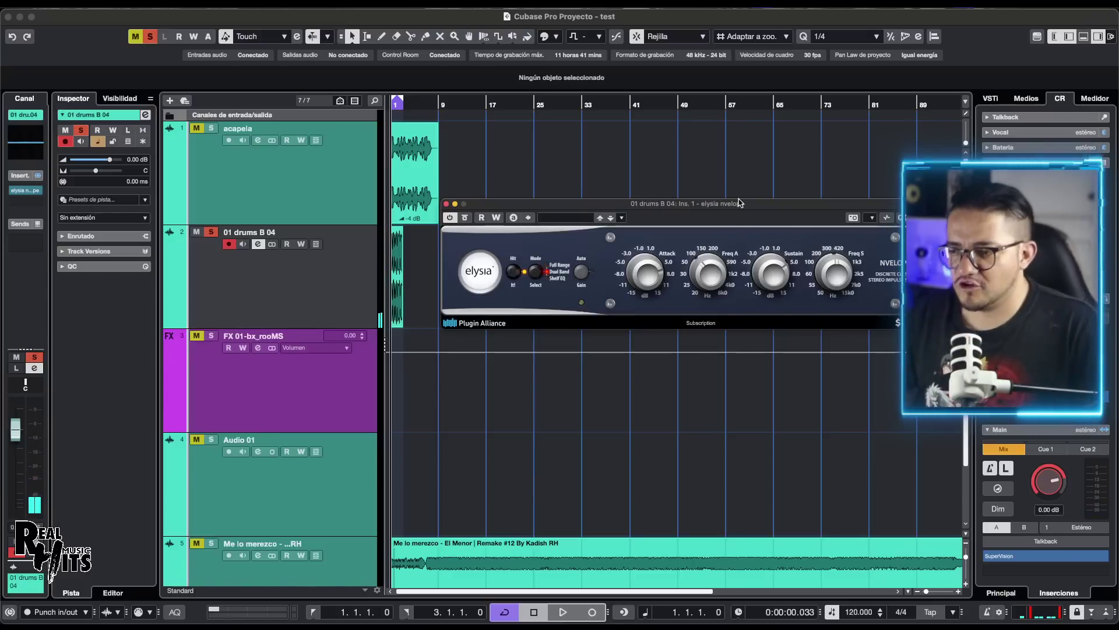
left_click_drag(739, 203, 609, 206)
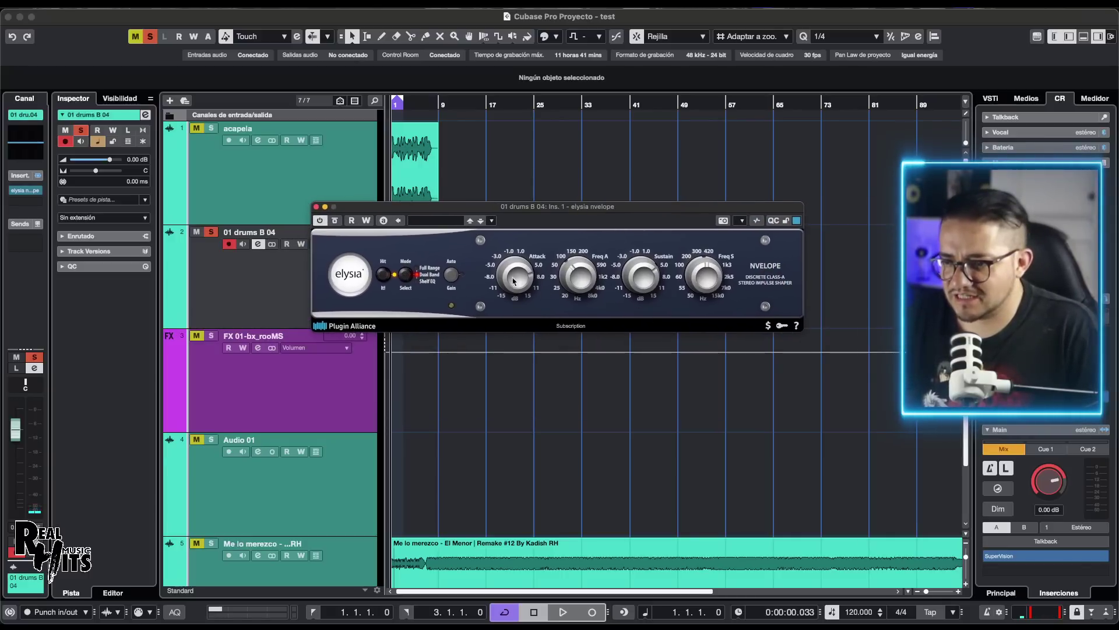
key("space")
mouse_move(520, 286)
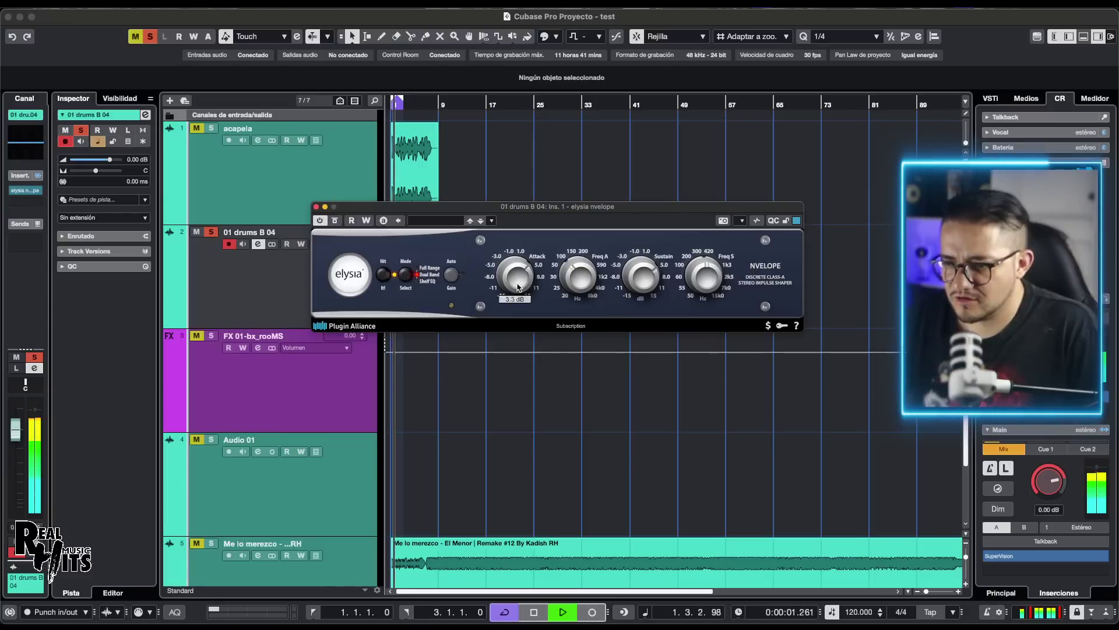
mouse_move(575, 286)
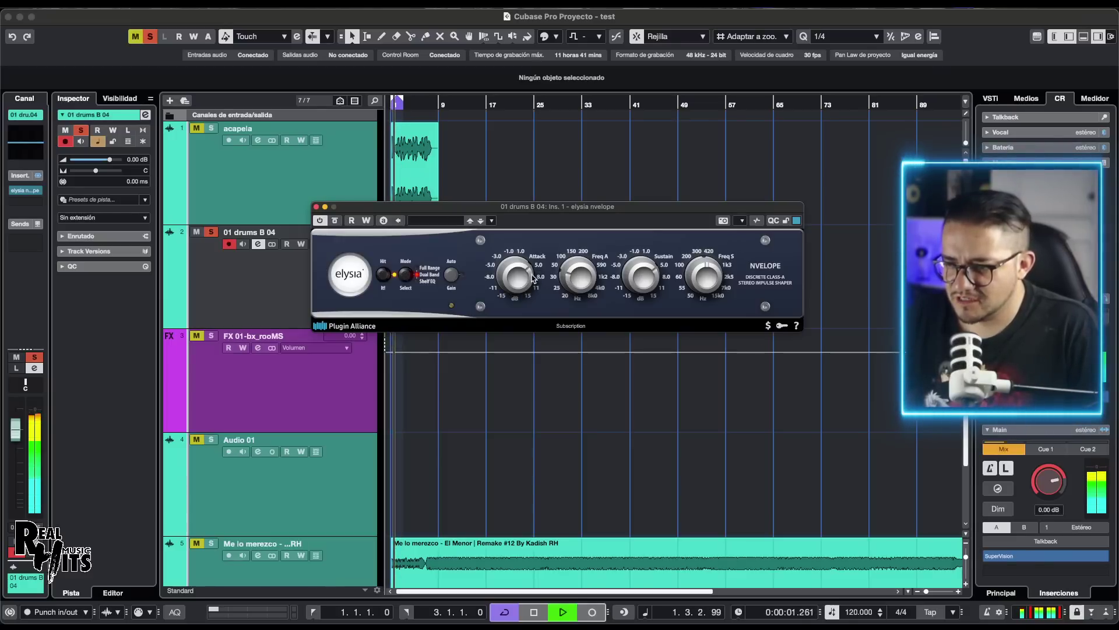
left_click_drag(708, 273, 698, 280)
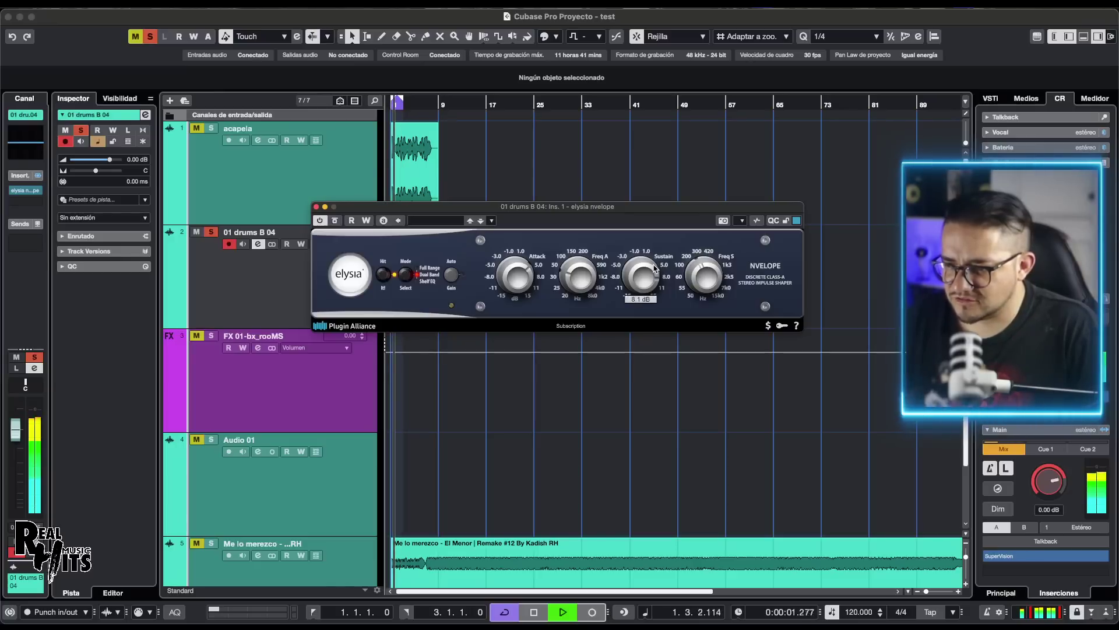
Toggle the effect bypass to compare the Dual Band sound with the dry drums, reducing Sustain to about 4.6 dB between comparisons.
left_click(335, 225)
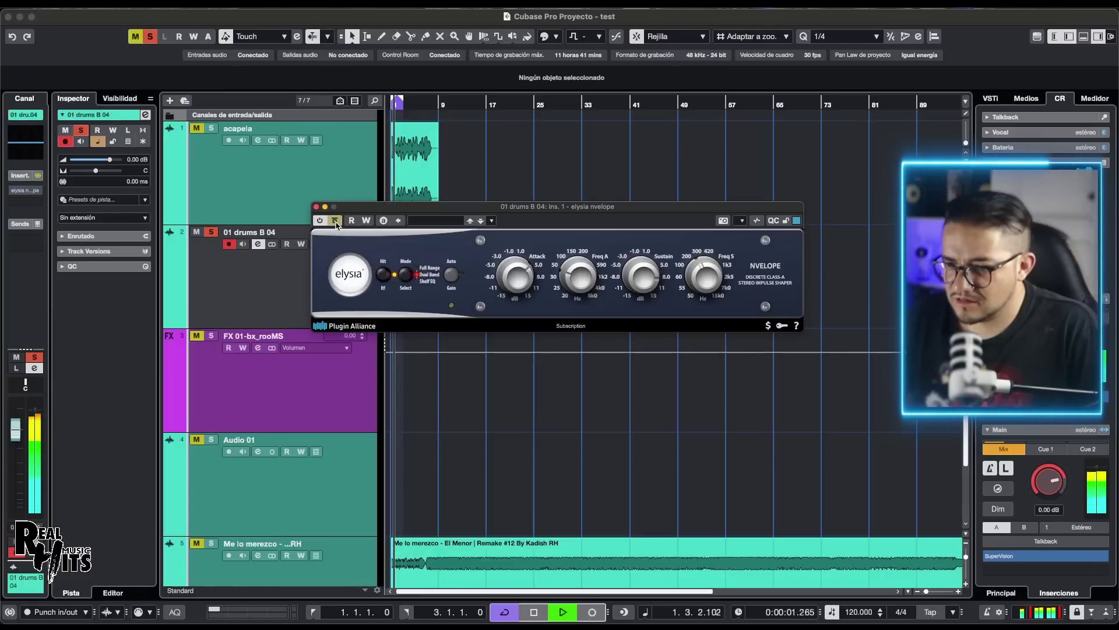
left_click(335, 224)
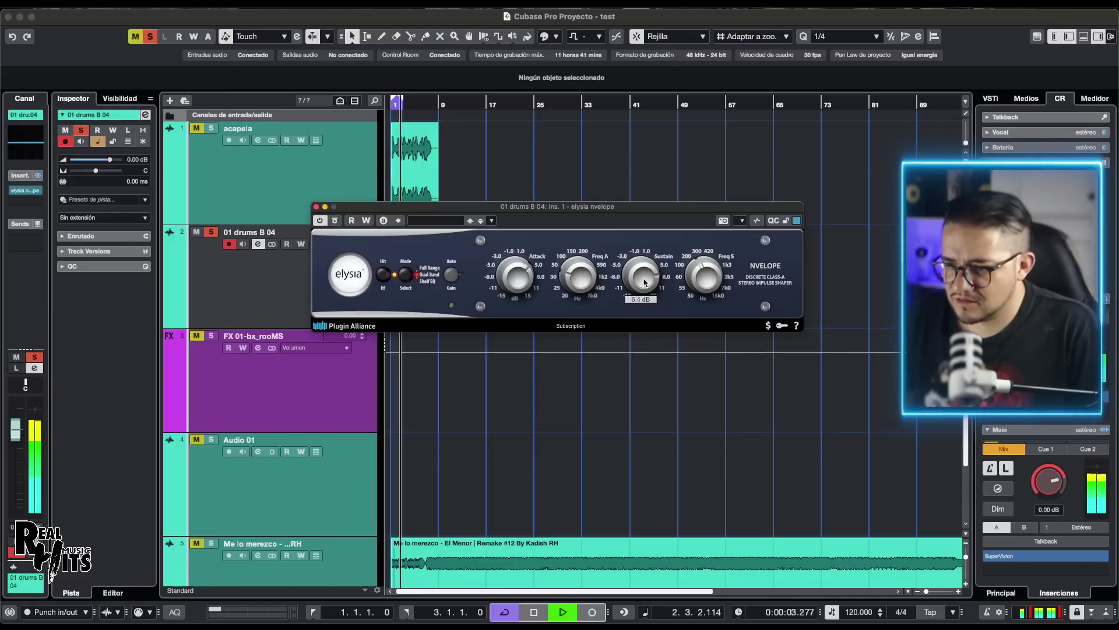
left_click(335, 222)
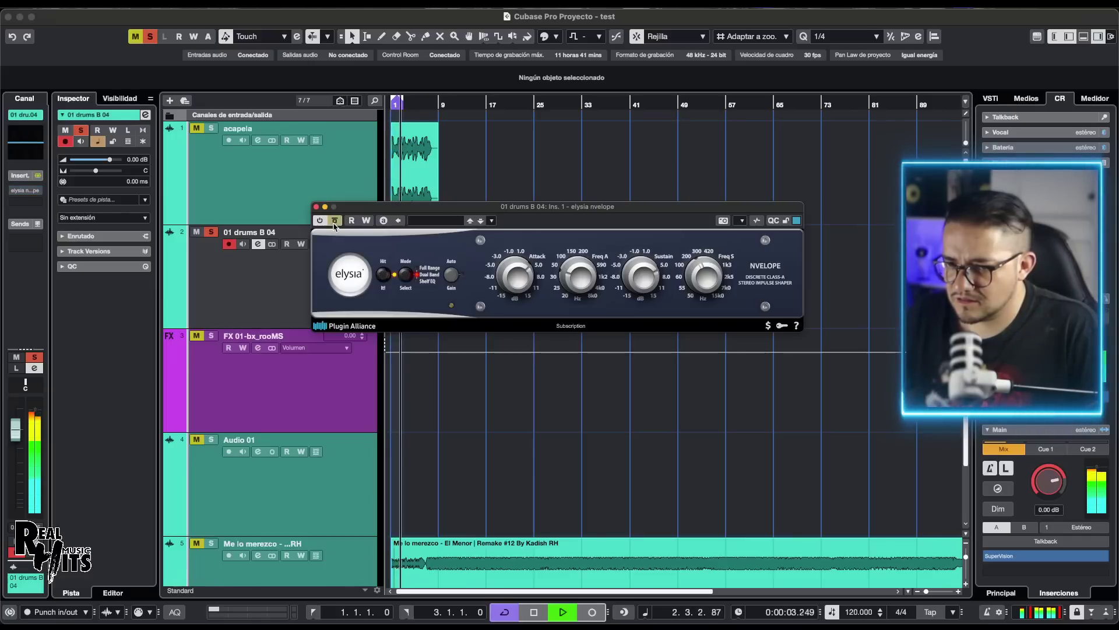
left_click(335, 222)
key("space")
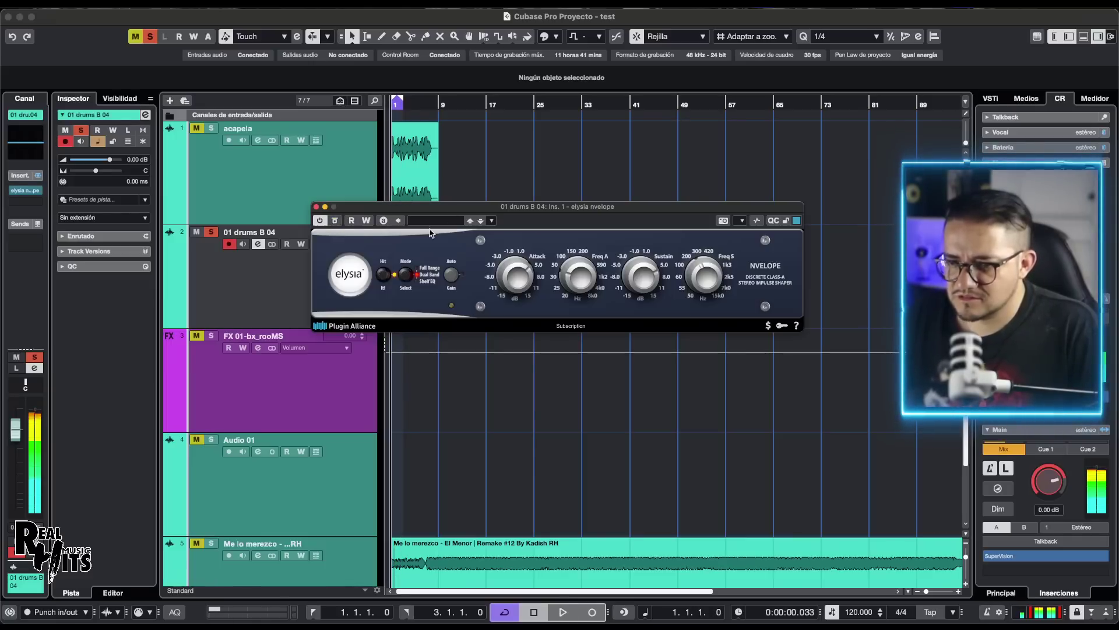
Switch nvelope to Shelf EQ mode and adjust Freq H and set Gain L to about 5.4 dB while playing the drum loop.
left_click(406, 277)
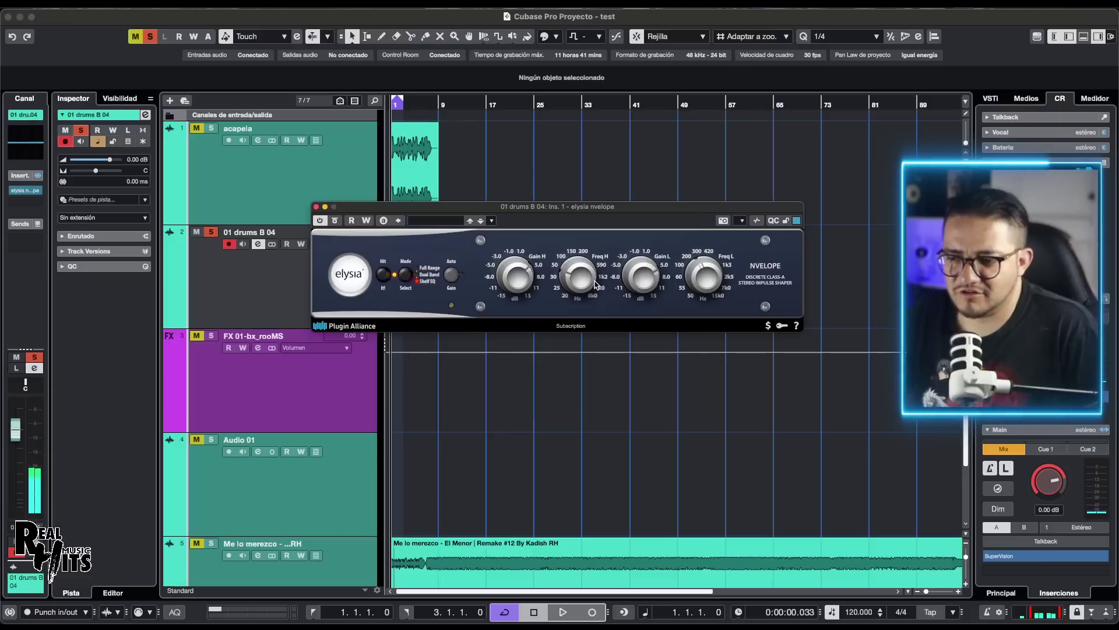
key("space")
left_click_drag(576, 287, 575, 290)
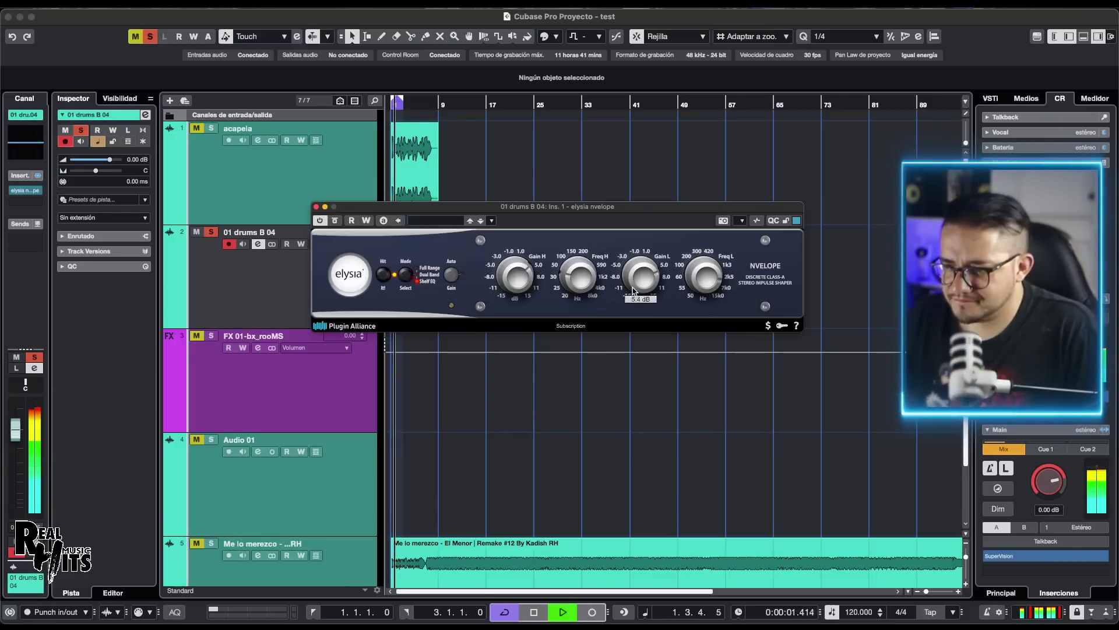
key("space")
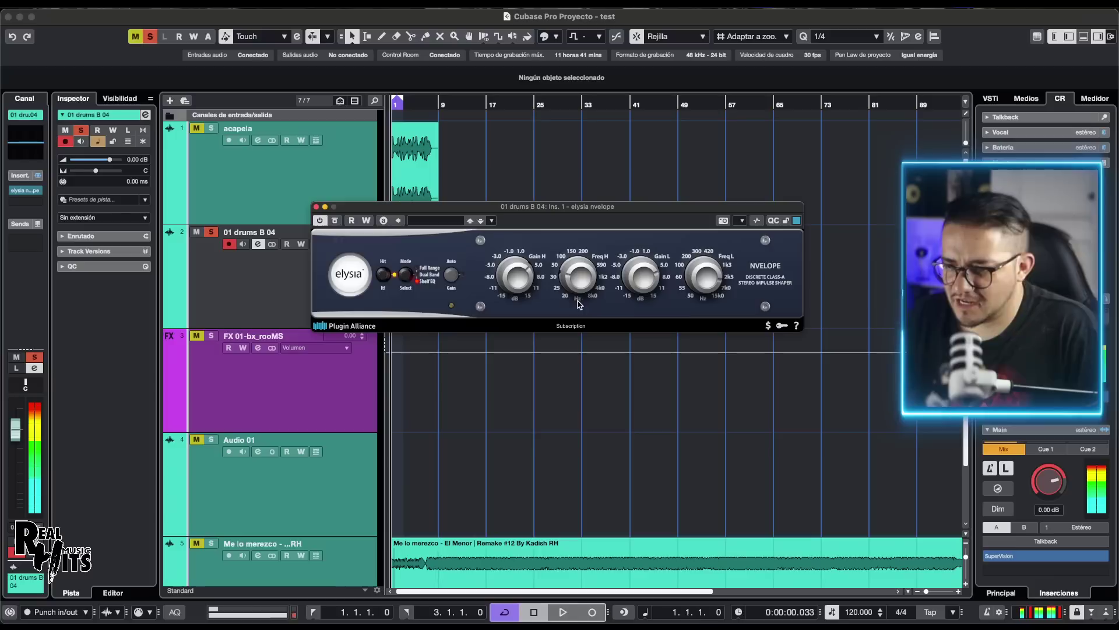
Return nvelope to Dual Band mode, reduce Attack to about 1.4 dB, and adjust Sustain while the drum loop plays.
left_click(401, 279)
left_click(405, 278)
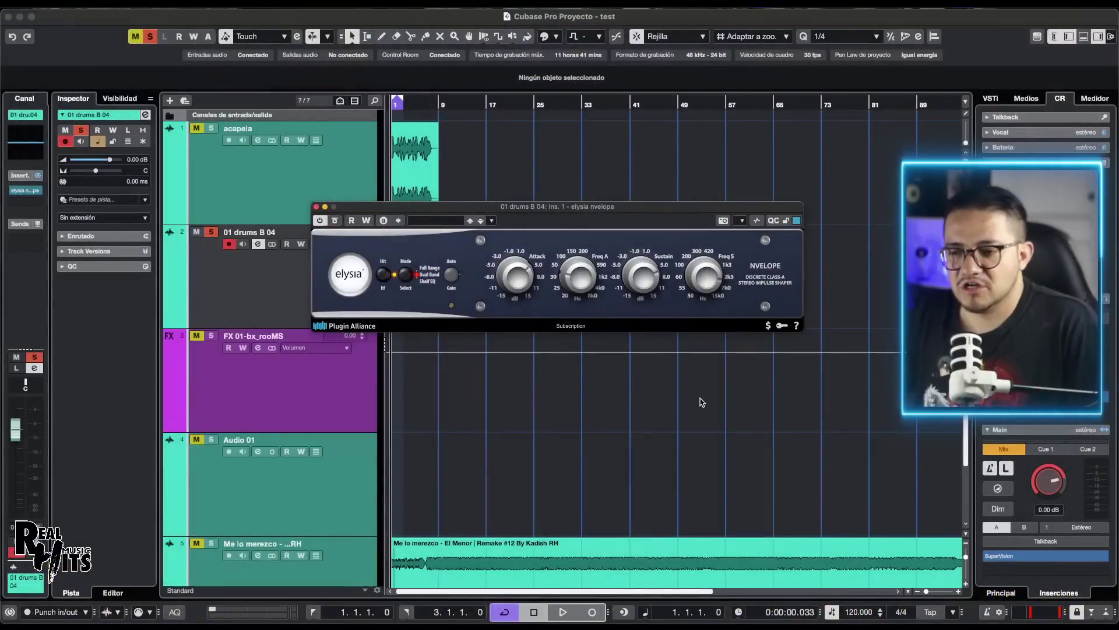
key("space")
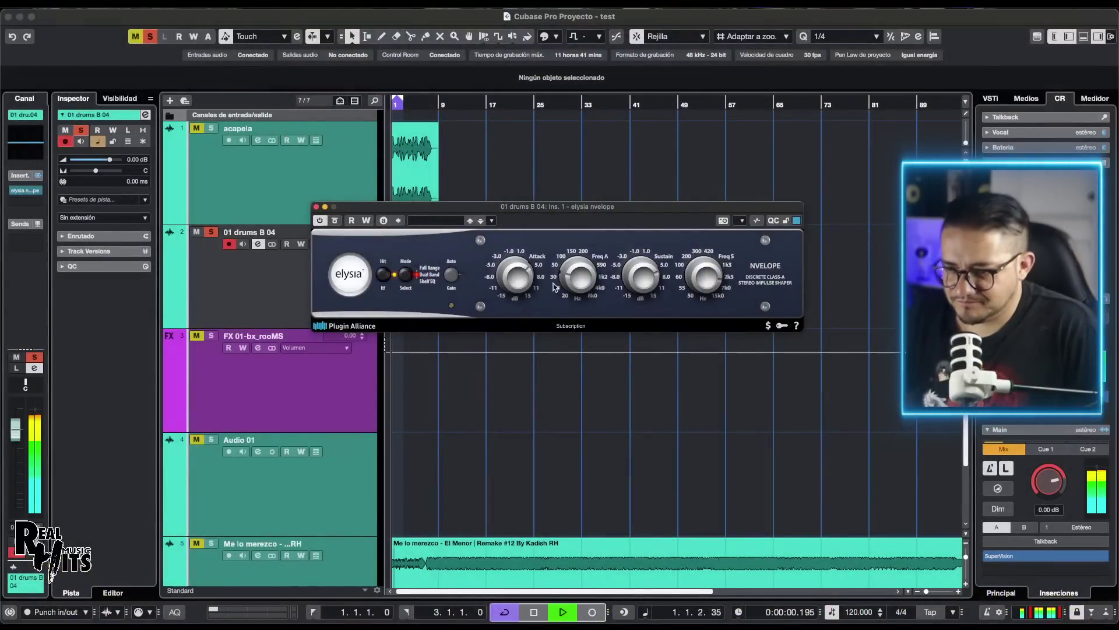
mouse_move(526, 284)
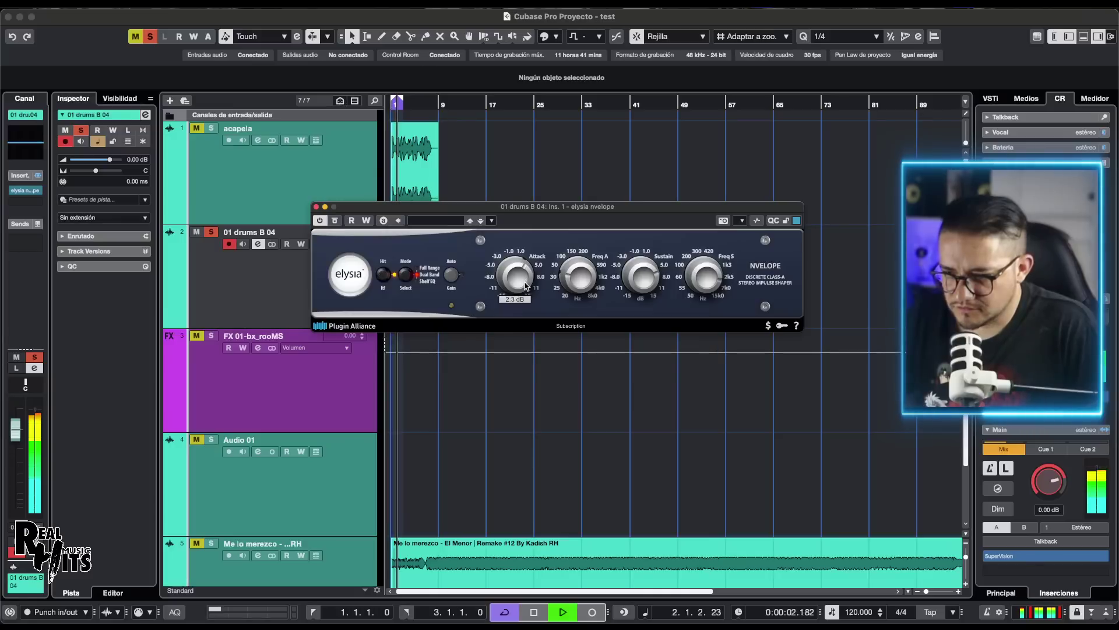
left_click_drag(535, 275, 526, 278)
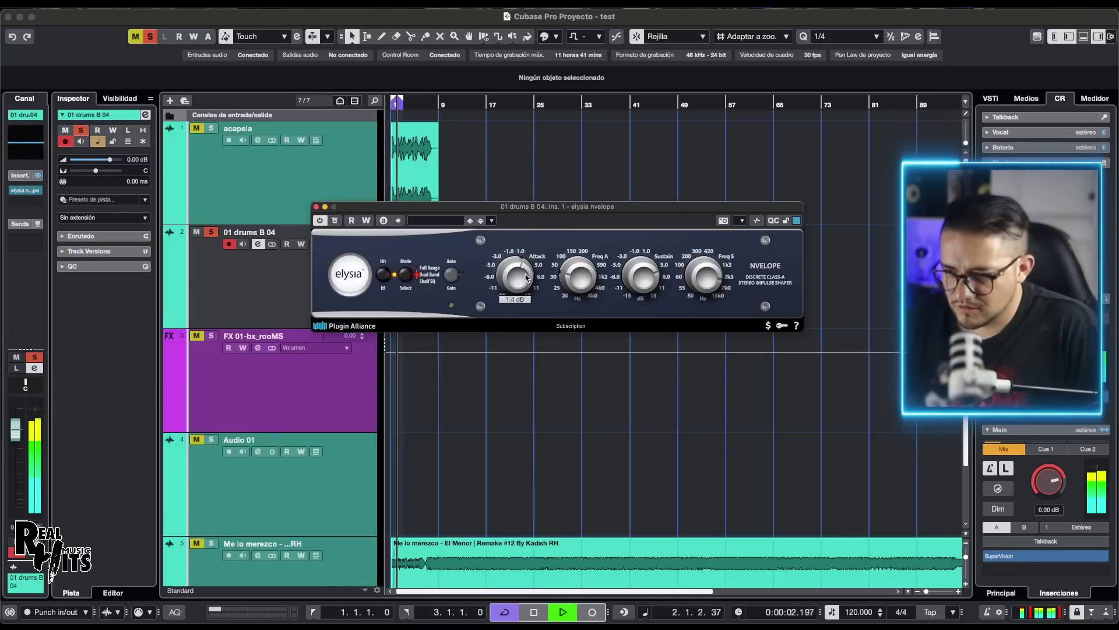
mouse_move(646, 284)
left_click_drag(646, 284, 644, 289)
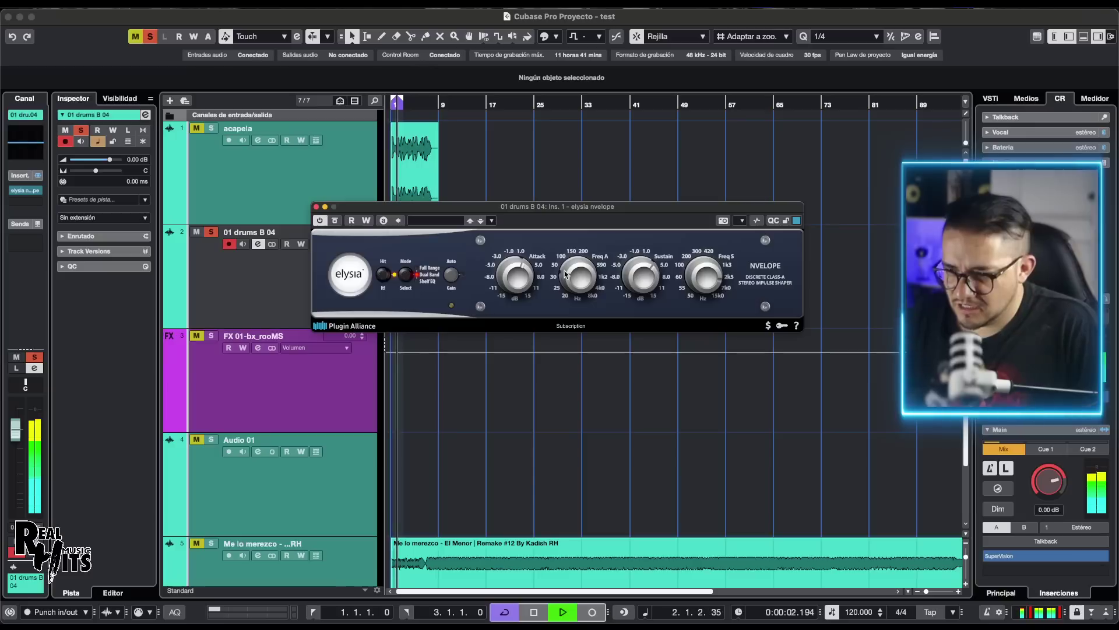
Adjust the Freq A and Freq S knobs during playback to hear which frequencies the attack and sustain shaping affect.
mouse_move(585, 280)
left_click_drag(584, 280, 585, 276)
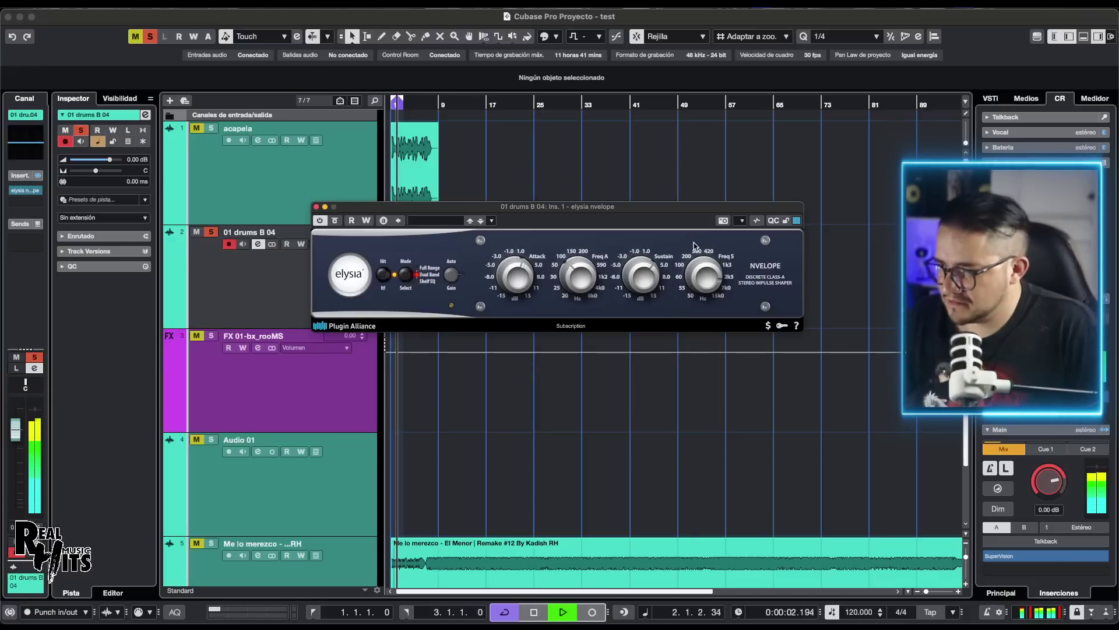
left_click_drag(712, 279, 706, 275)
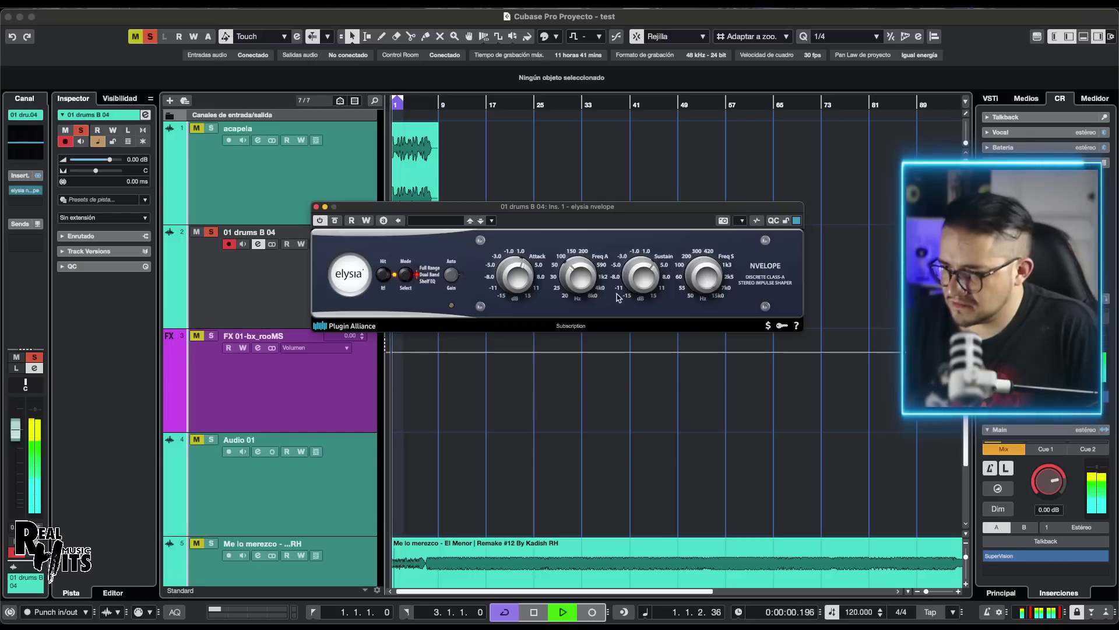
left_click_drag(708, 273, 703, 299)
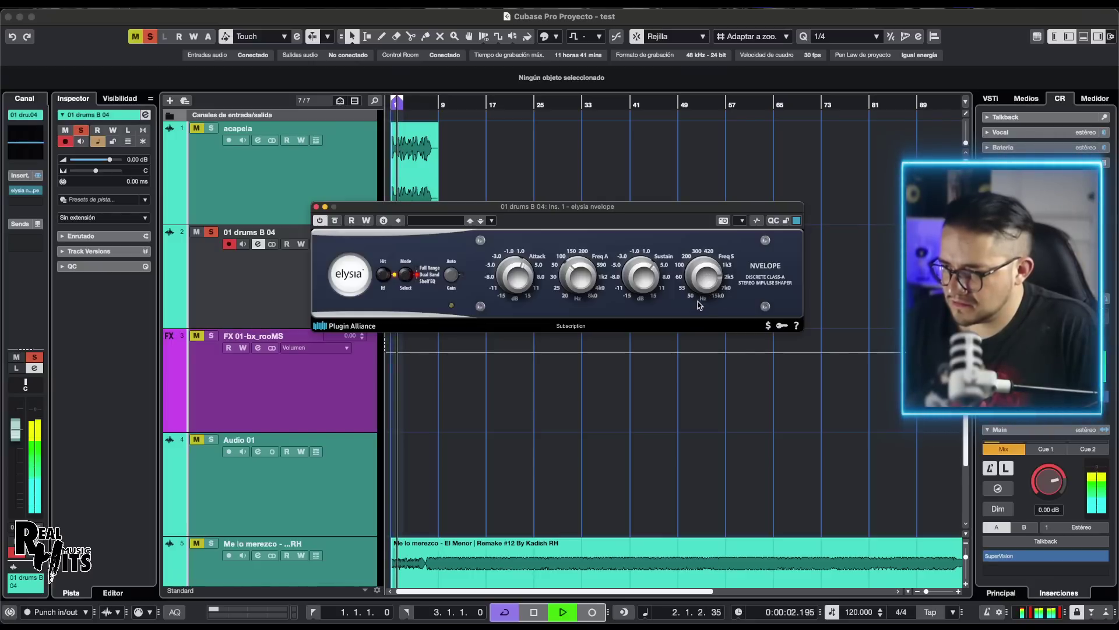
Compare the drum loop with nvelope bypassed and active, stop playback, and close the plug-in window.
left_click(335, 221)
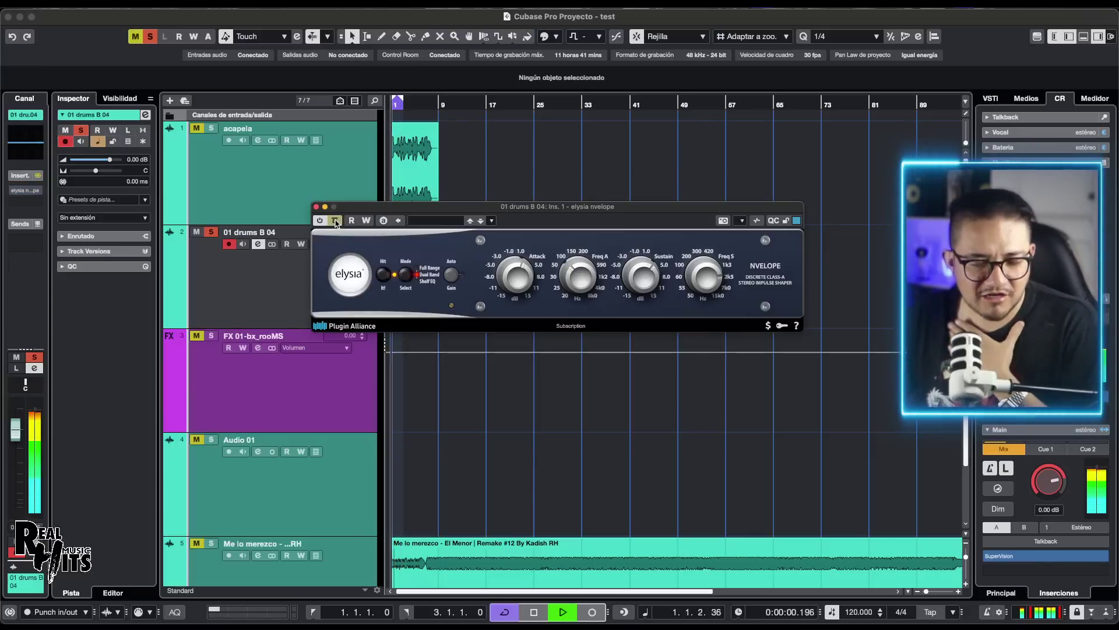
left_click(335, 221)
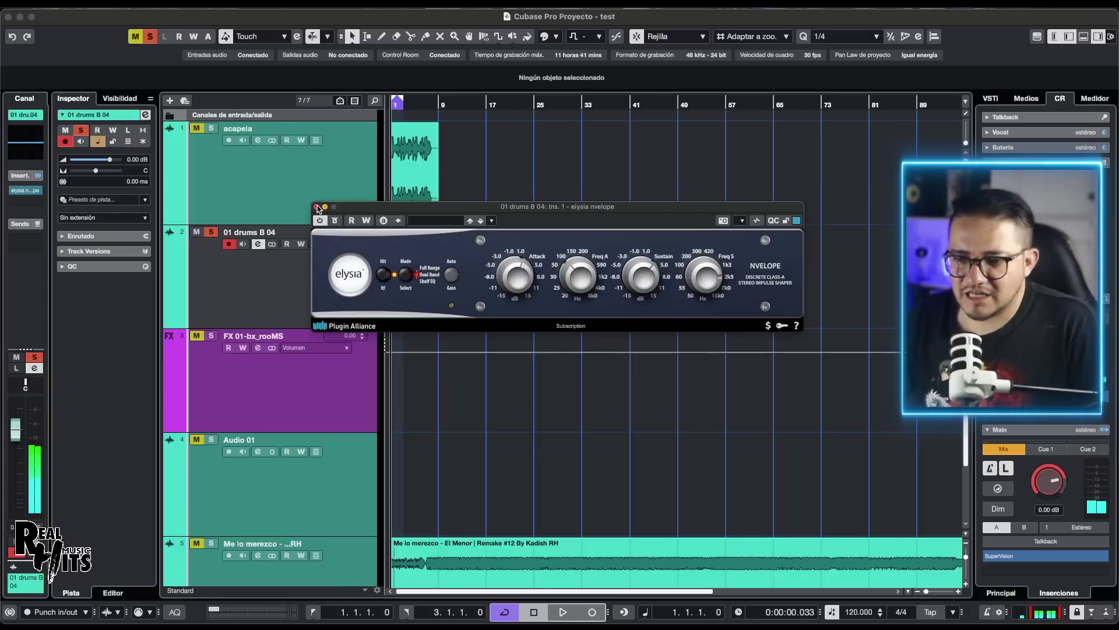
key("space")
left_click(315, 207)
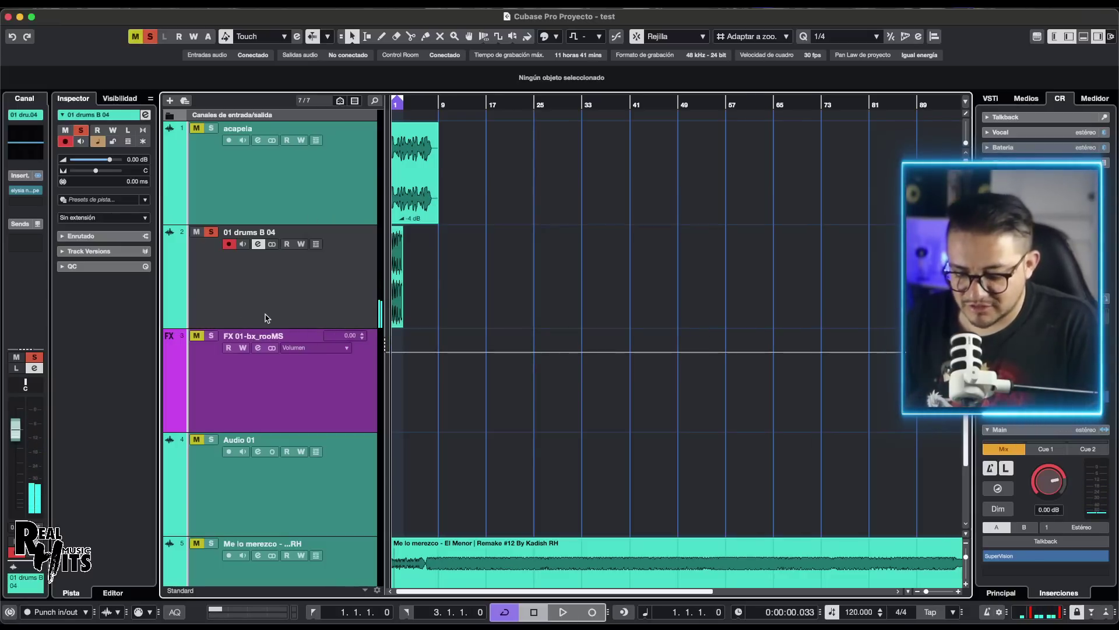
Move the nvelope insert from the drums channel to the first insert slot of the acapela channel in the mixer and solo acapela.
key("F3")
left_click_drag(253, 271, 227, 275)
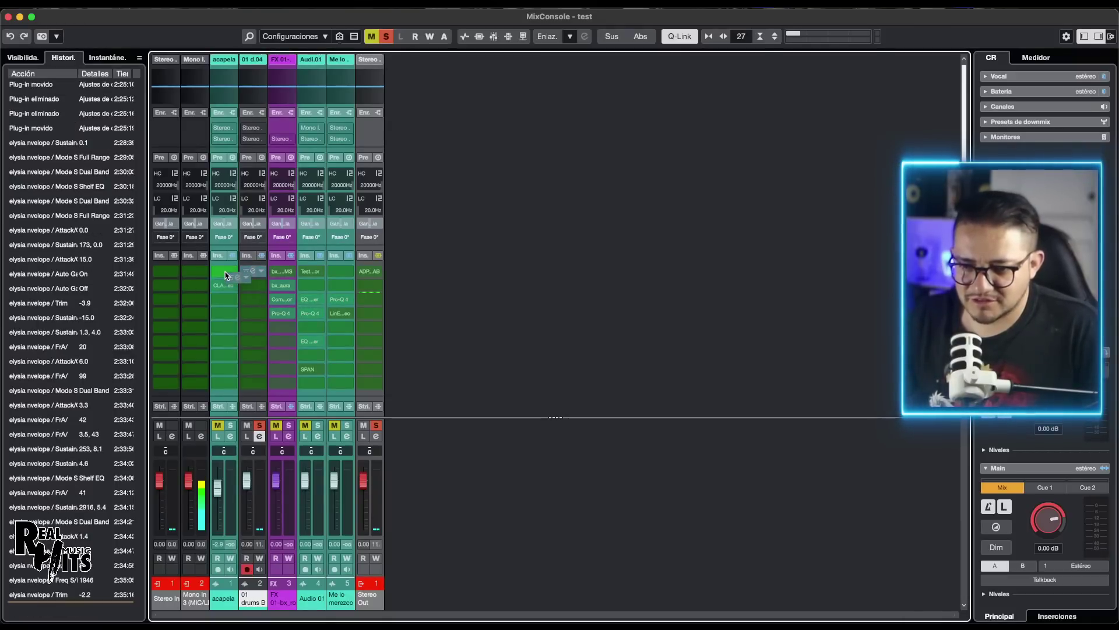
left_click(231, 426)
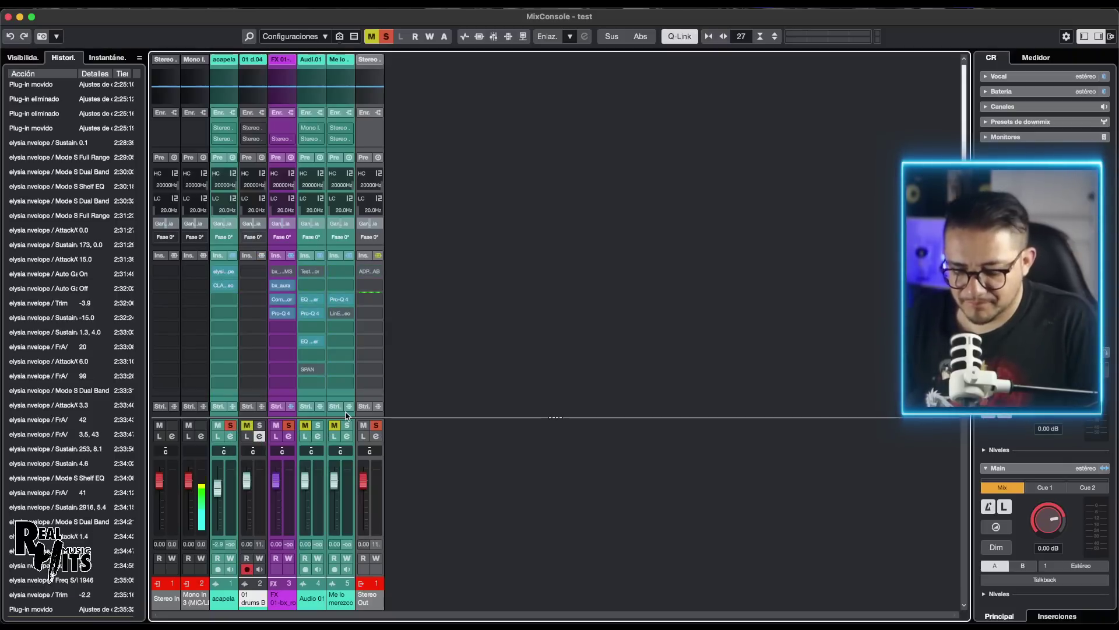
key("F3")
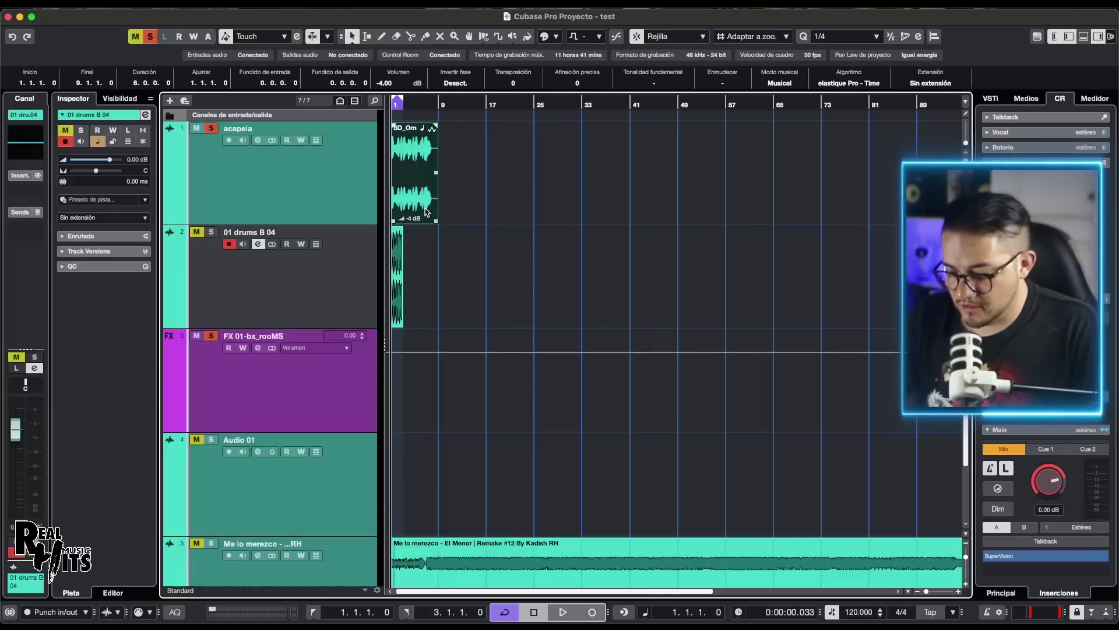
Set the loop range to the acapela clip, start playback, and open the nvelope insert on the acapela track.
key("p")
key("space")
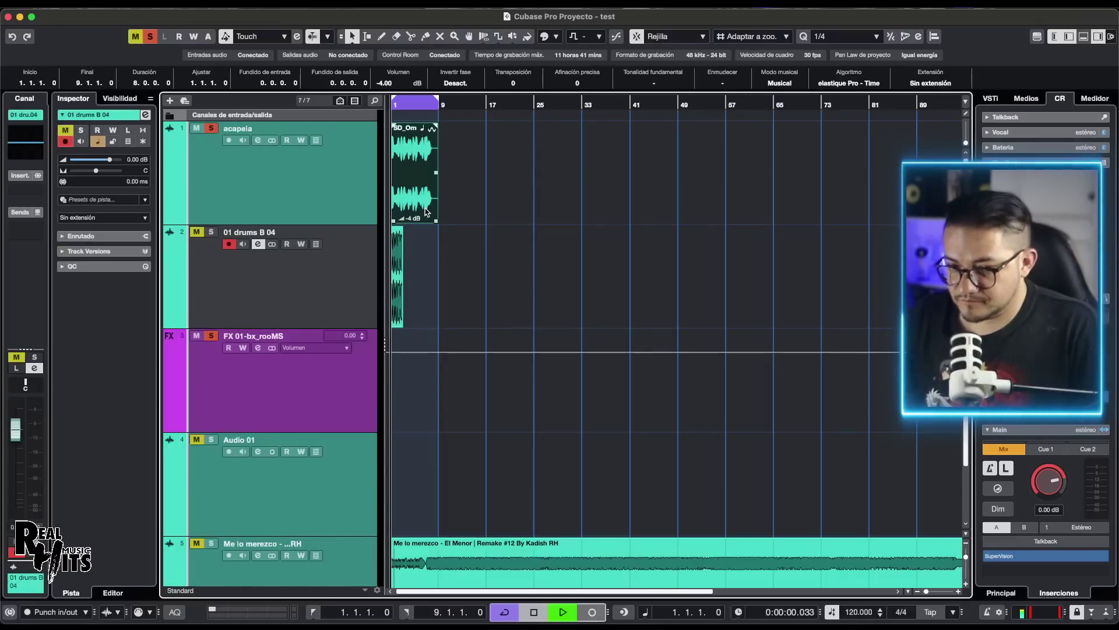
scroll(423, 217, "down", 1)
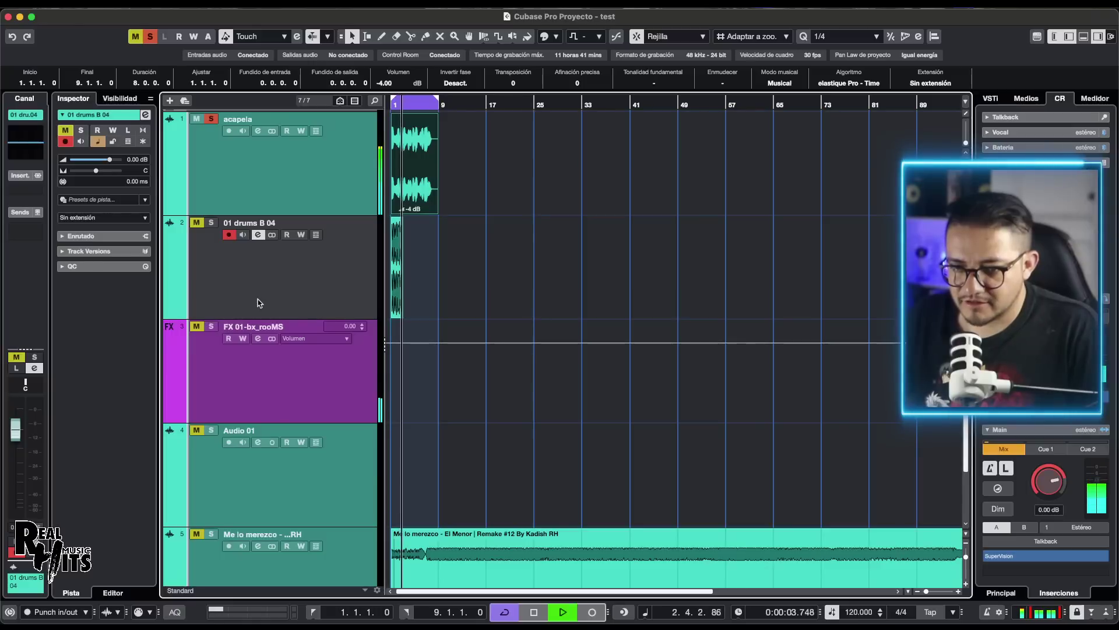
left_click(233, 191)
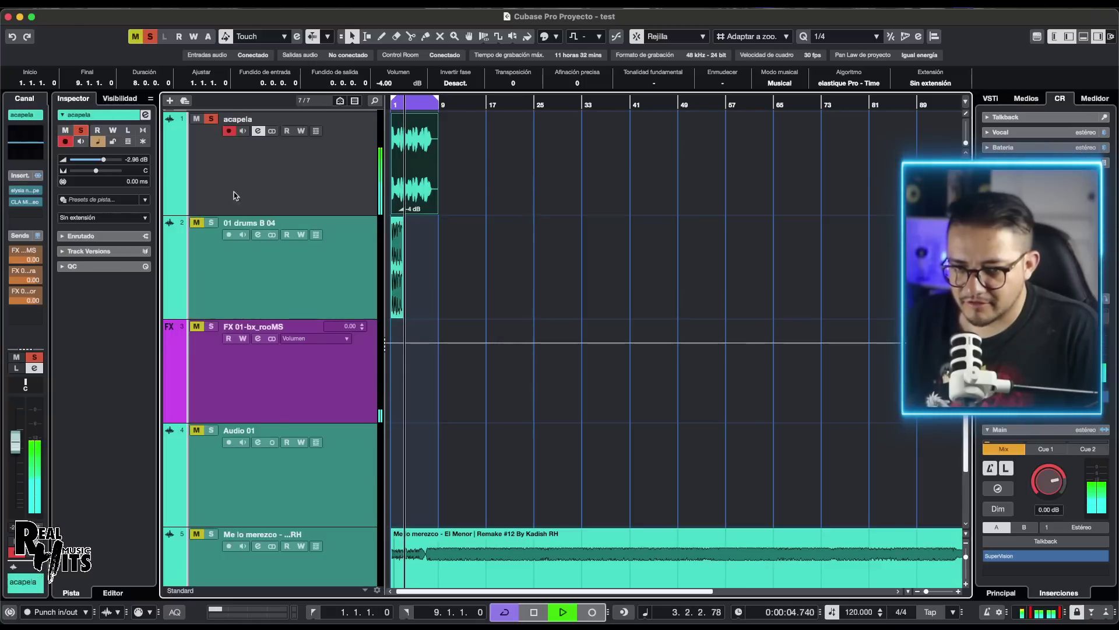
left_click(25, 190)
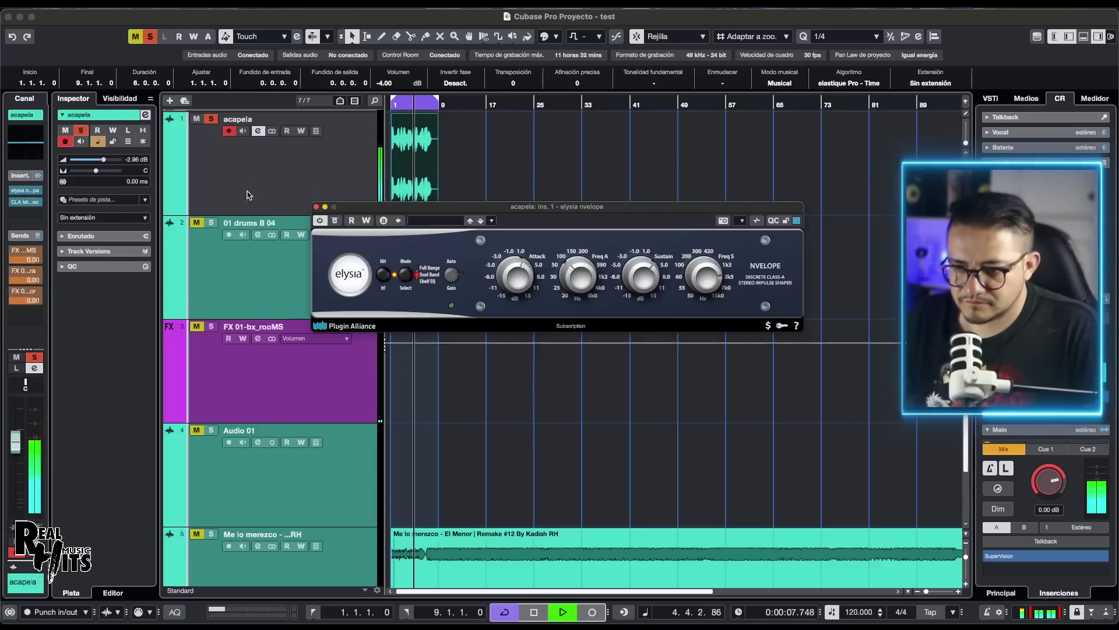
Restart the acapela playback from the loop start and adjust nvelope's Attack amount on the vocal.
left_click(380, 249)
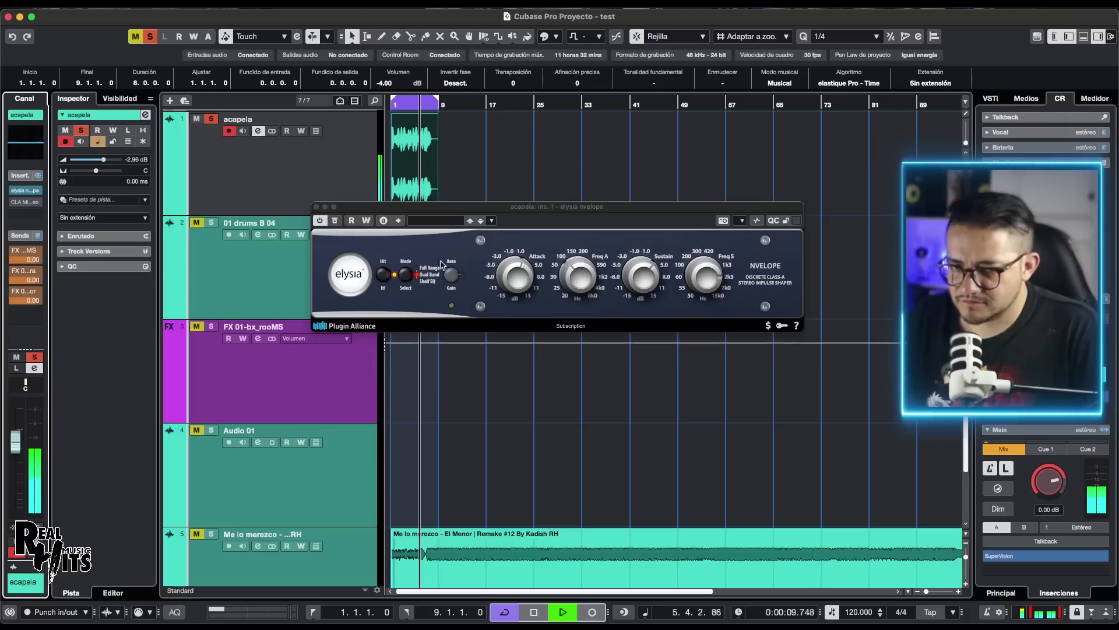
key("space")
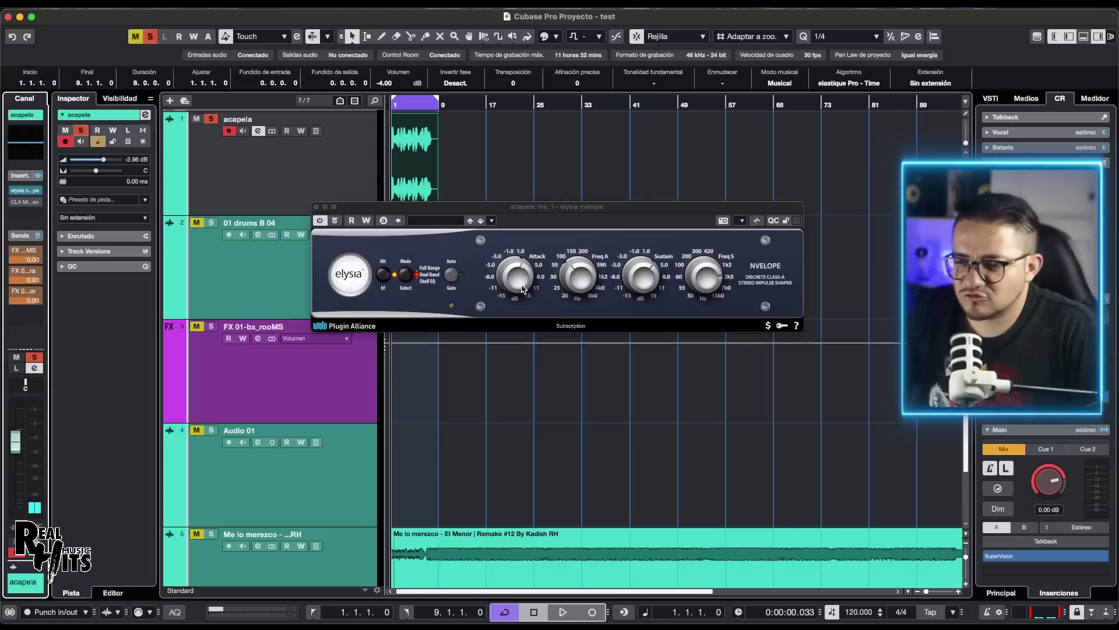
key("space")
left_click(519, 289)
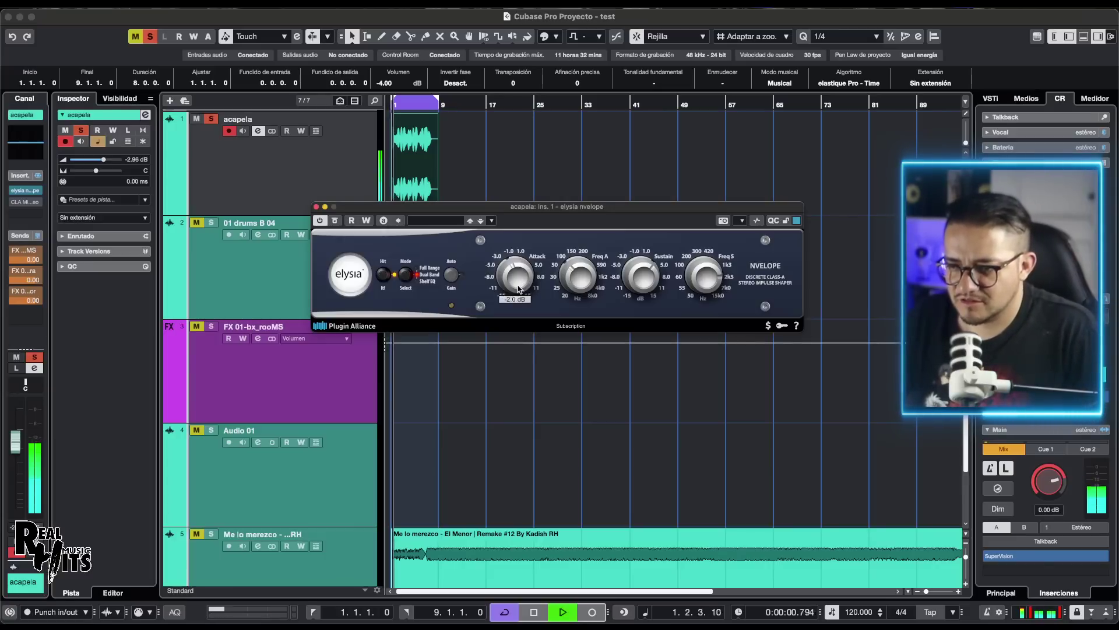
Compare the attack-shaped vocal with nvelope bypassed and active from the loop start, and stop playback.
left_click(335, 221)
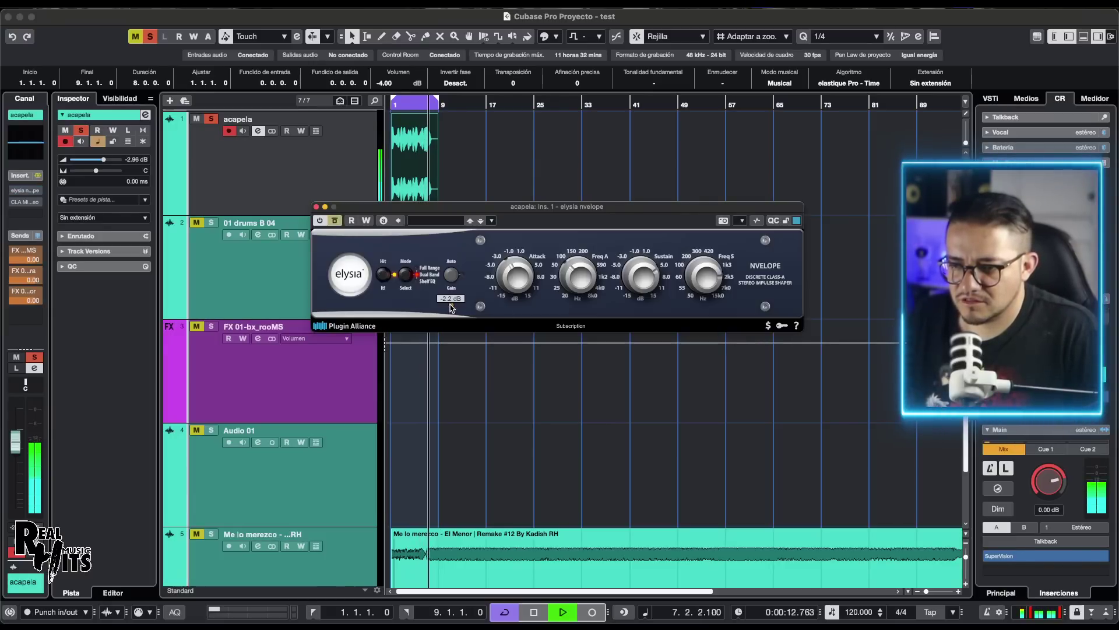
key("space")
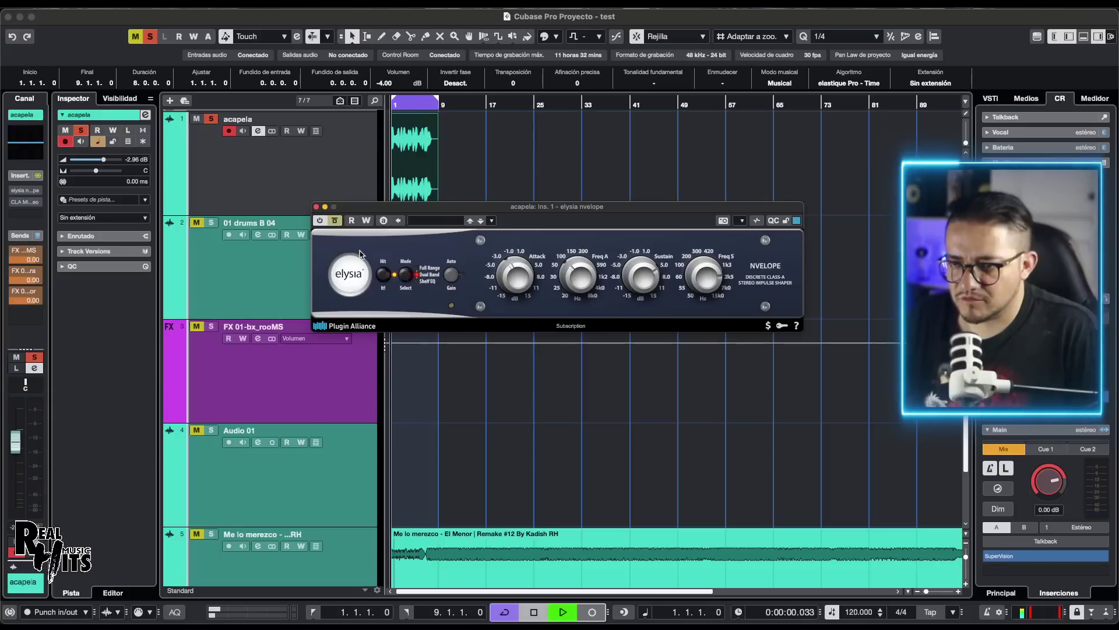
key("space")
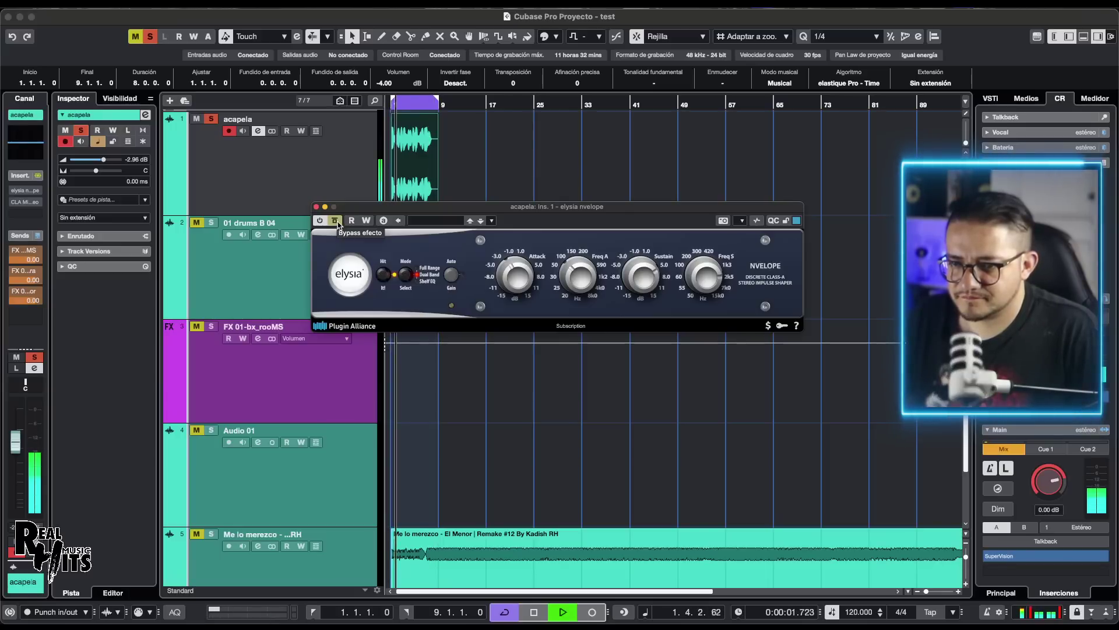
left_click(335, 221)
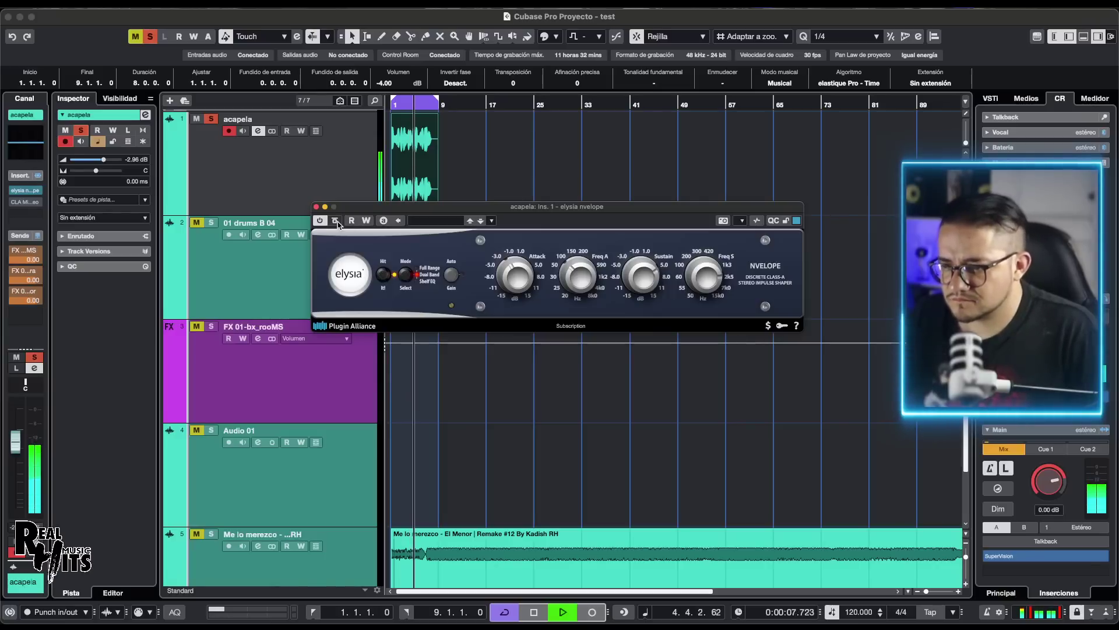
key("space")
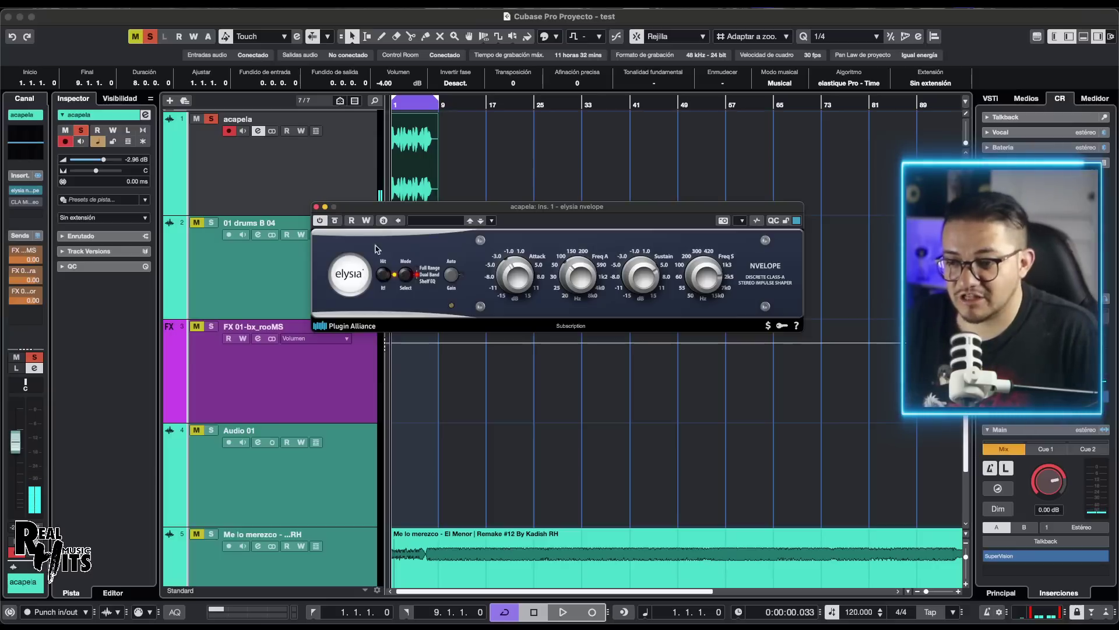
Start playback again and adjust nvelope's Sustain amount while listening to the vocal.
mouse_move(519, 266)
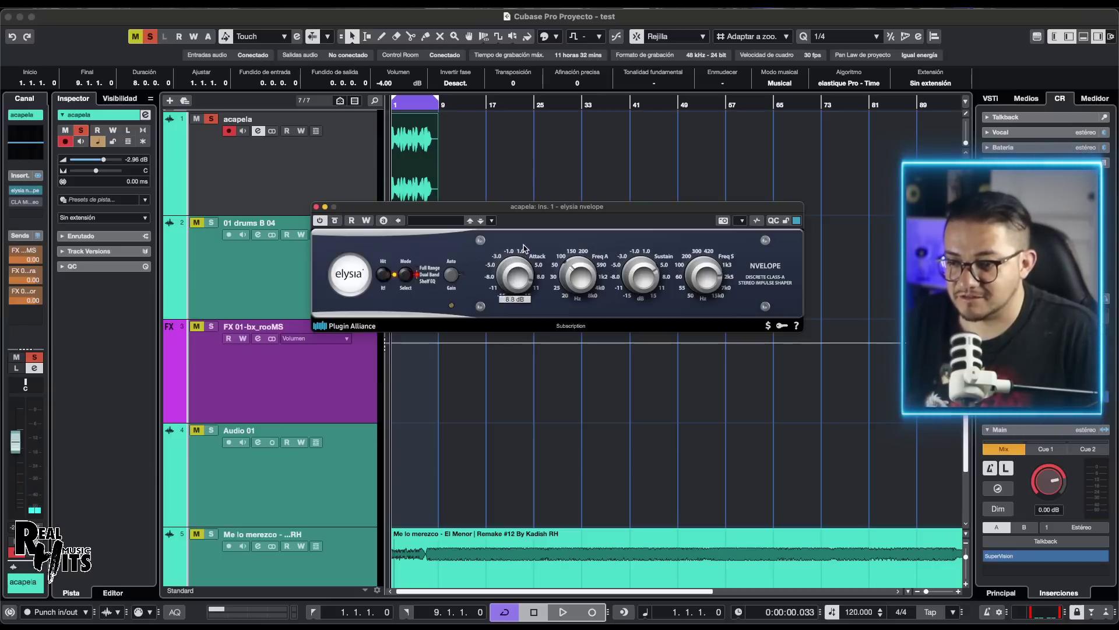
key("space")
mouse_move(653, 287)
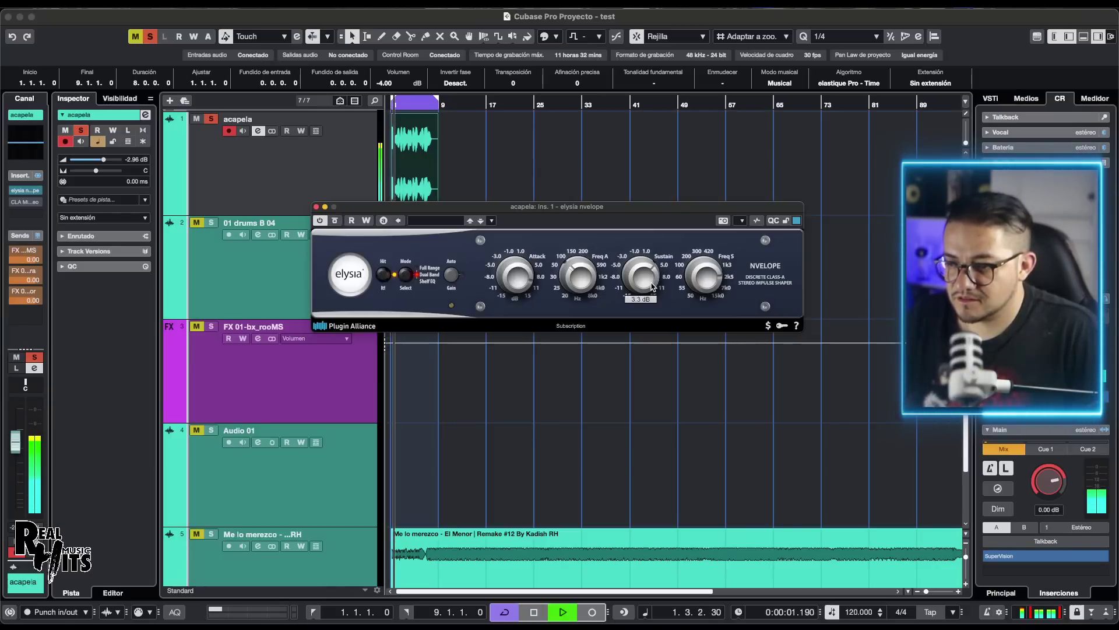
left_click_drag(647, 295, 647, 300)
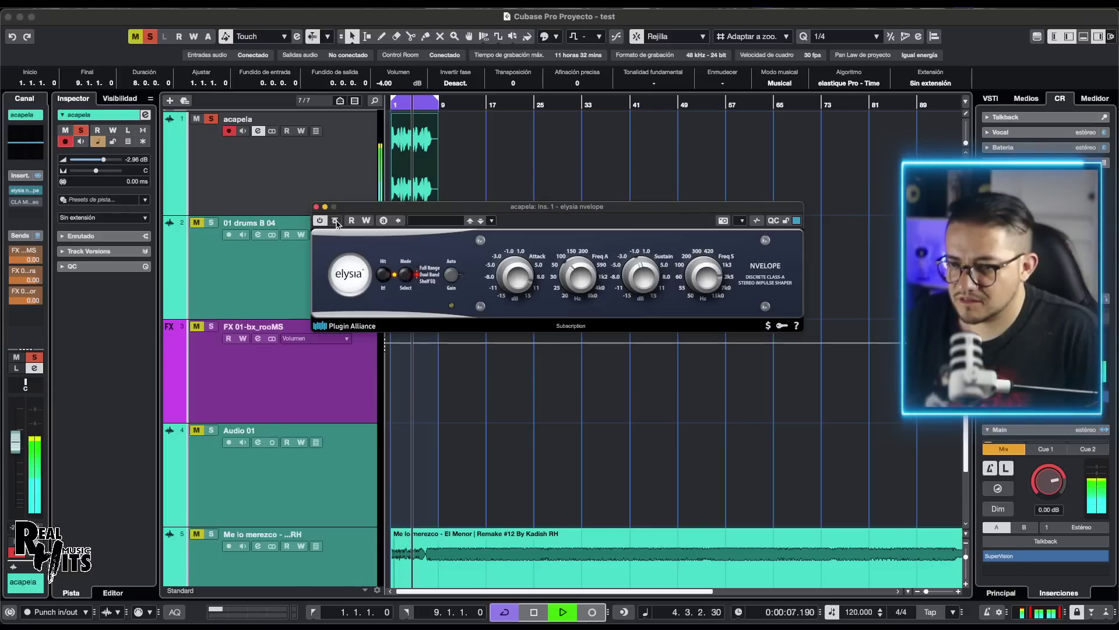
Compare the vocal with the new Sustain setting bypassed and active, replaying from the loop start, and stop playback.
left_click(337, 224)
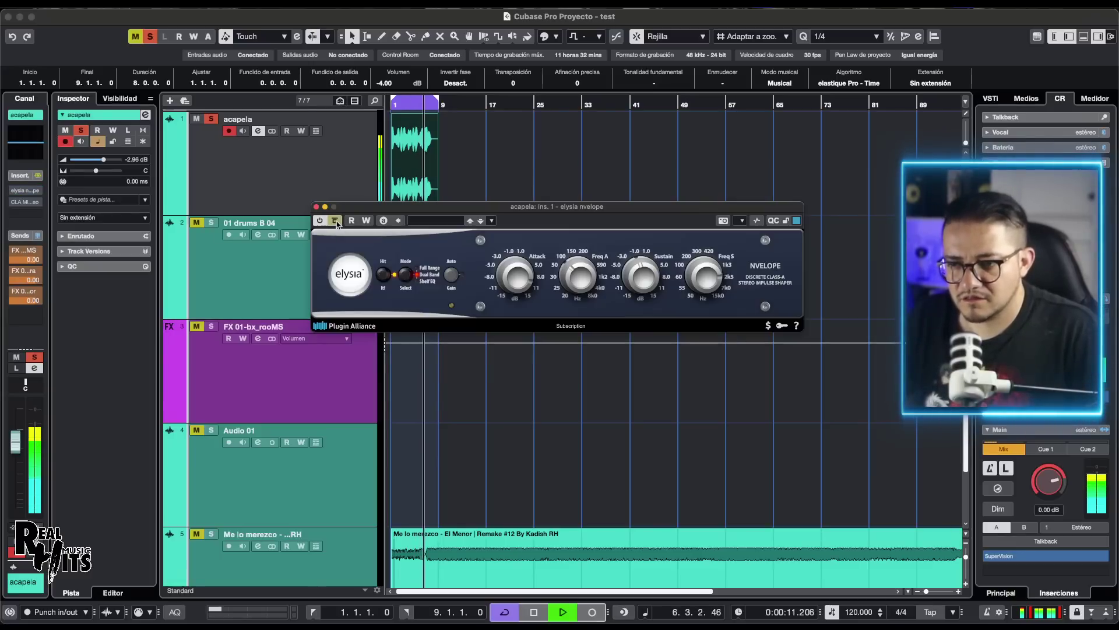
key("Home")
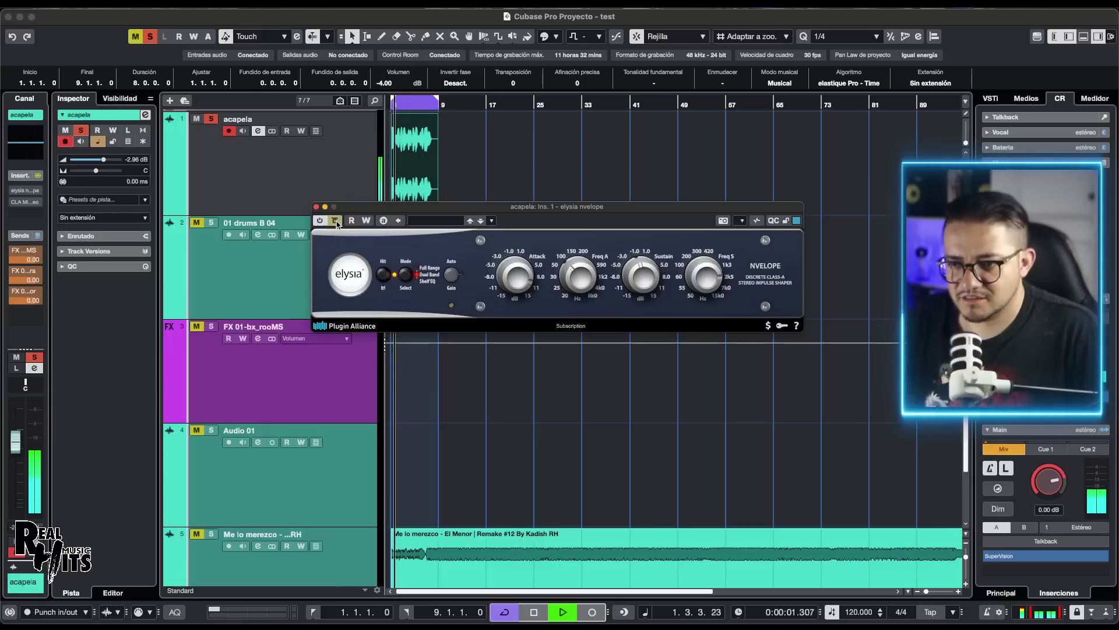
left_click(336, 221)
key("Home")
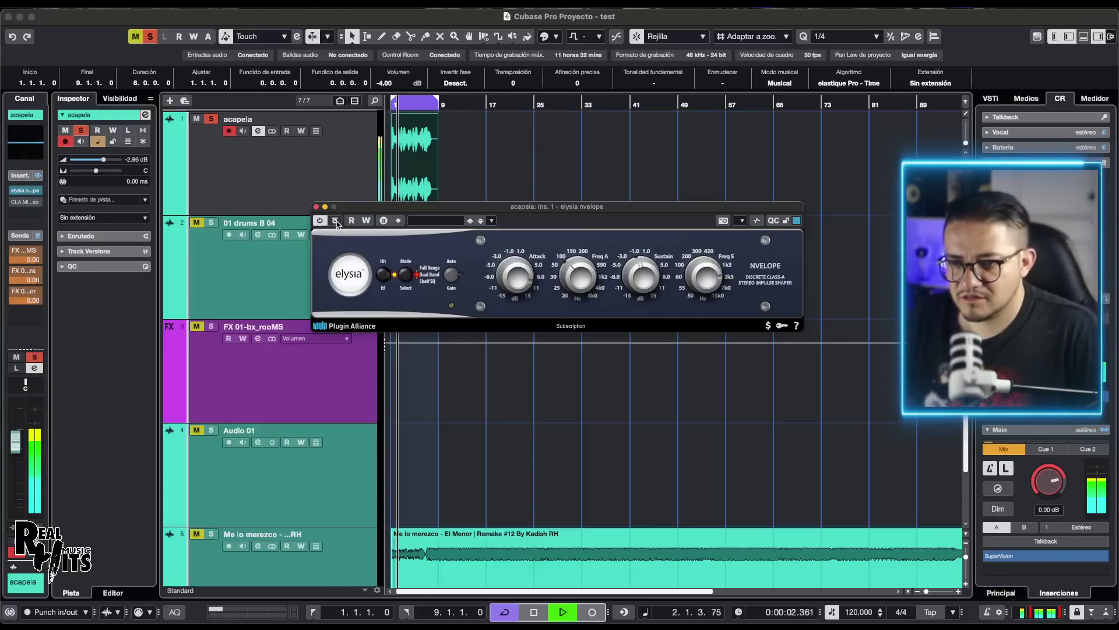
key("space")
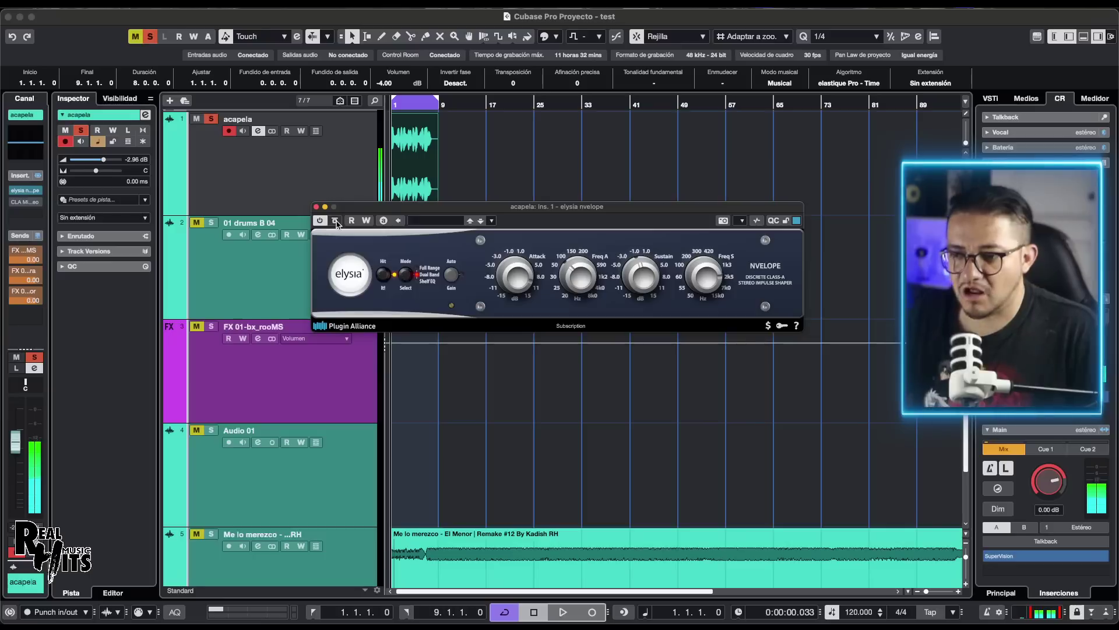